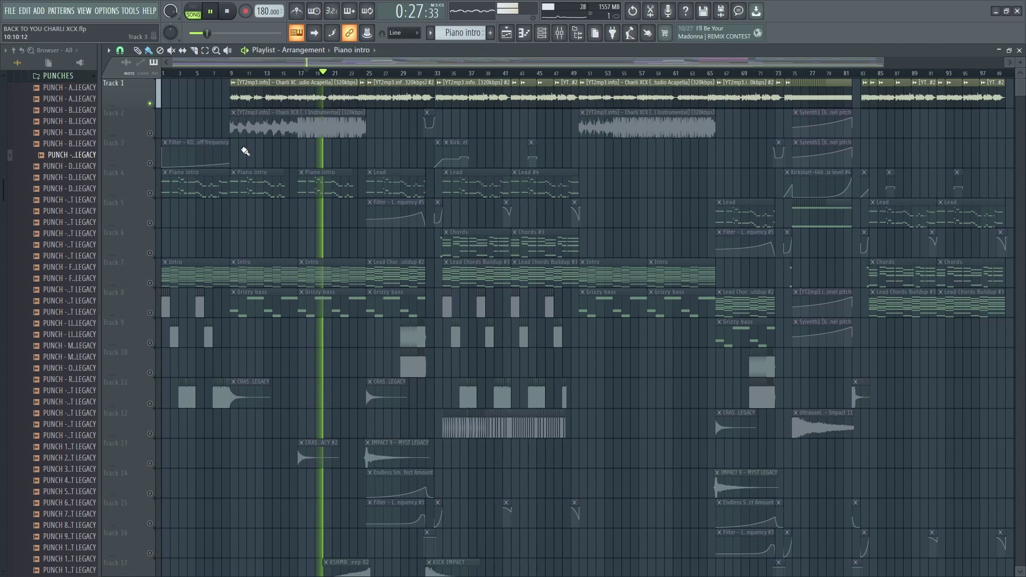
Solo Track 2 and play back its instrumental clip
{"action": "left_click", "coordinate": [150, 134], "text": "ctrl"}
{"action": "key", "text": "space"}
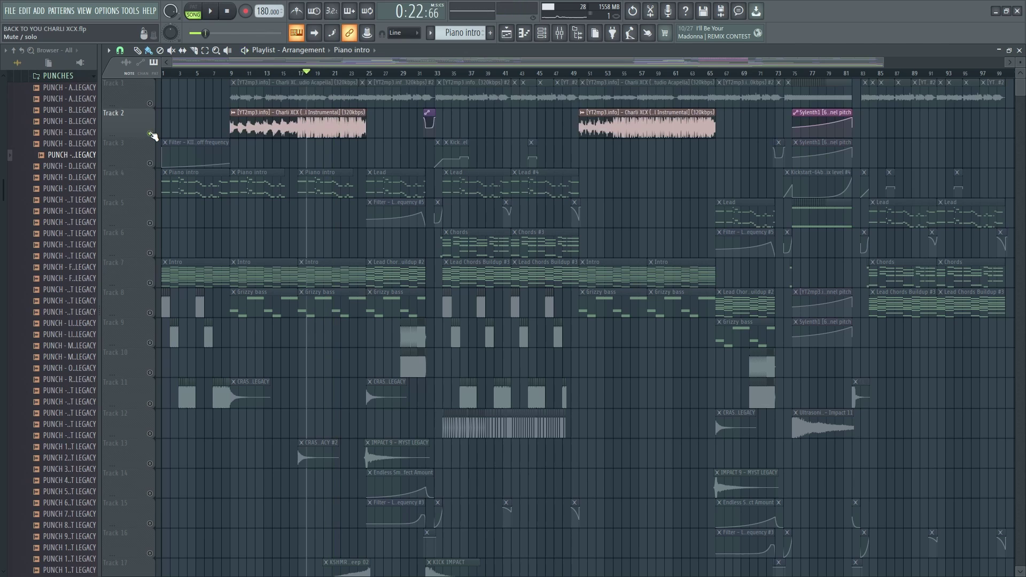
{"action": "key", "text": "space"}
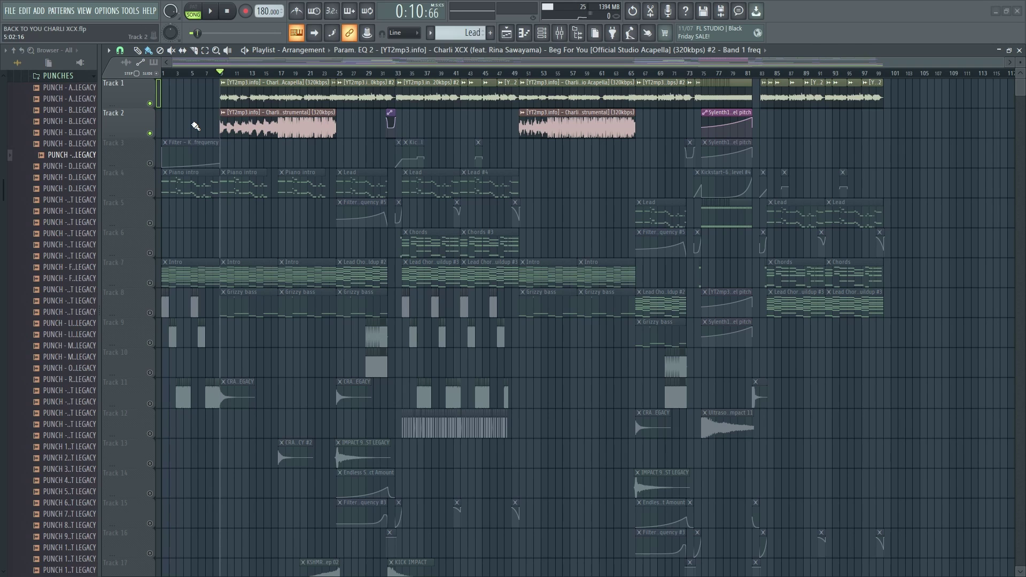
Try a different project tempo, undo it, and review the time-stretching modes available for the acapella clip on Track 1
{"action": "left_click_drag", "start_coordinate": [263, 12], "coordinate": [263, 39]}
{"action": "key", "text": "ctrl+z"}
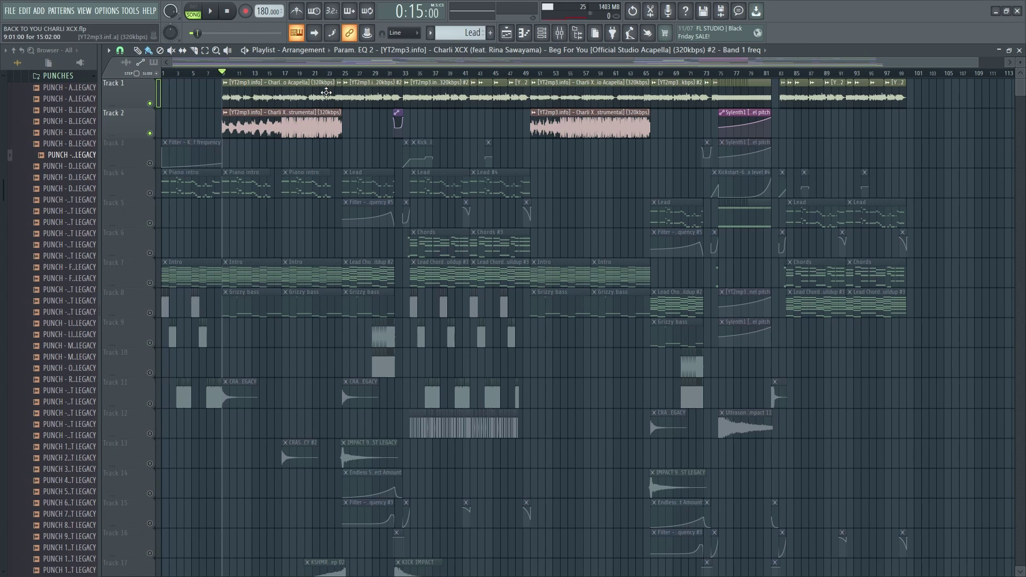
{"action": "double_click", "coordinate": [326, 93]}
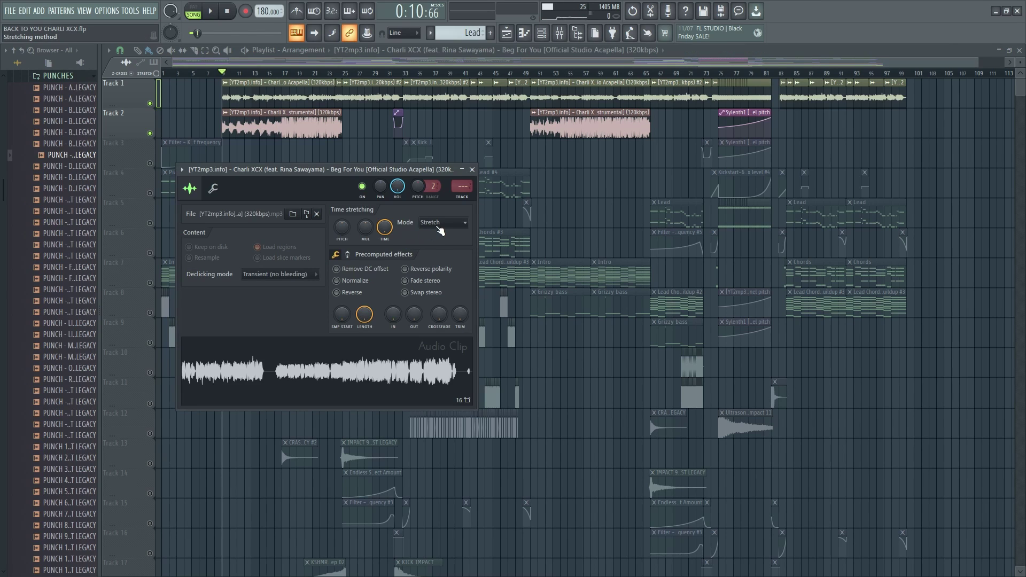
{"action": "left_click", "coordinate": [440, 230]}
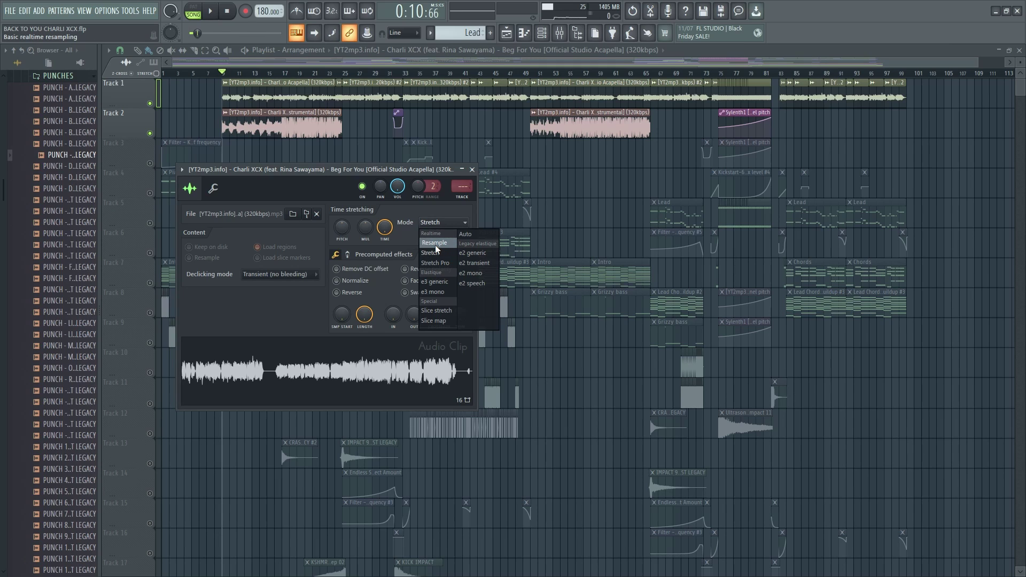
{"action": "left_click", "coordinate": [403, 207]}
{"action": "left_click", "coordinate": [471, 170]}
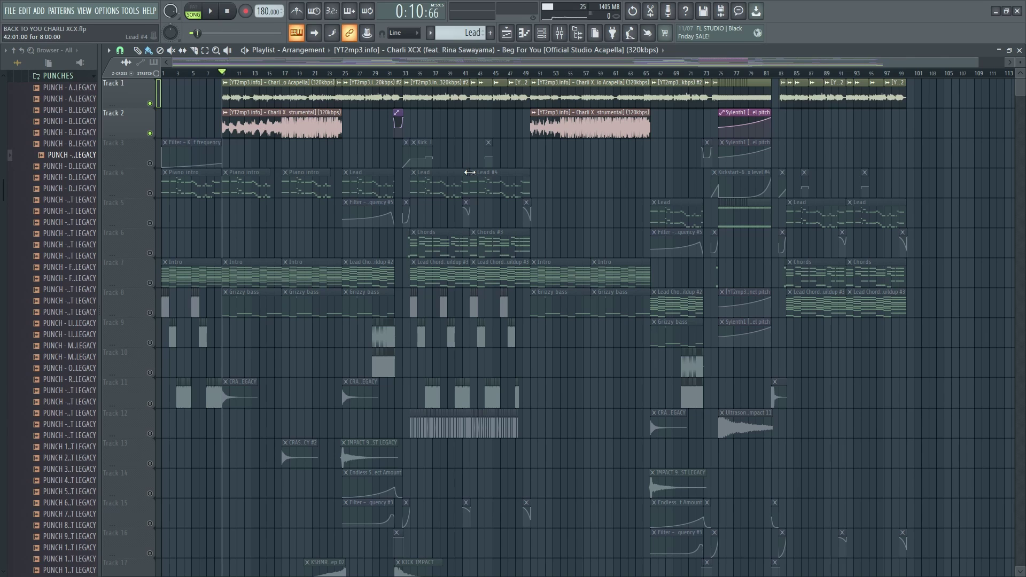
Lower the project tempo to 124 BPM and choose Stretch as the acapella clip's time-stretching mode
{"action": "left_click_drag", "start_coordinate": [263, 11], "coordinate": [263, 44]}
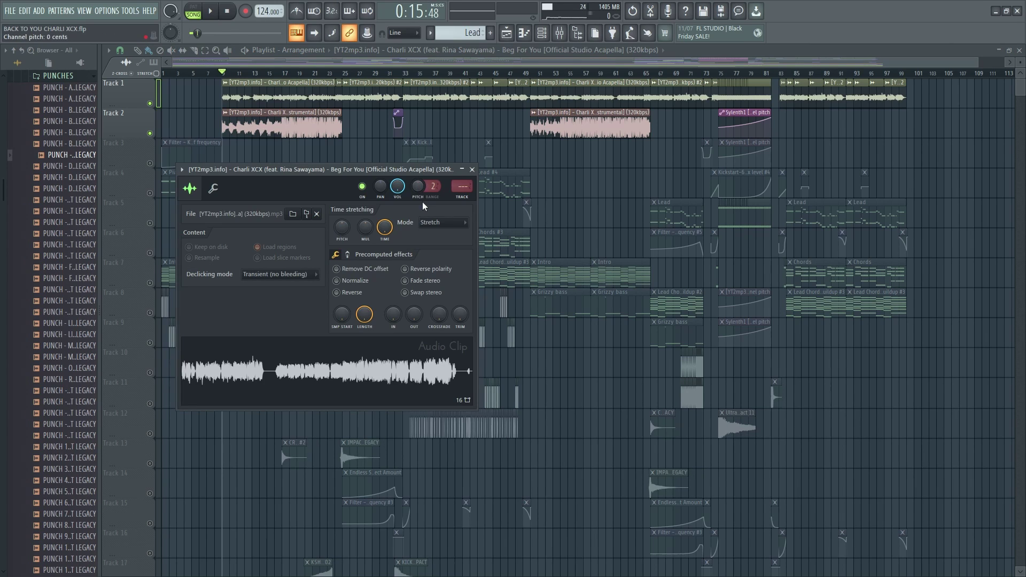
{"action": "left_click", "coordinate": [435, 221]}
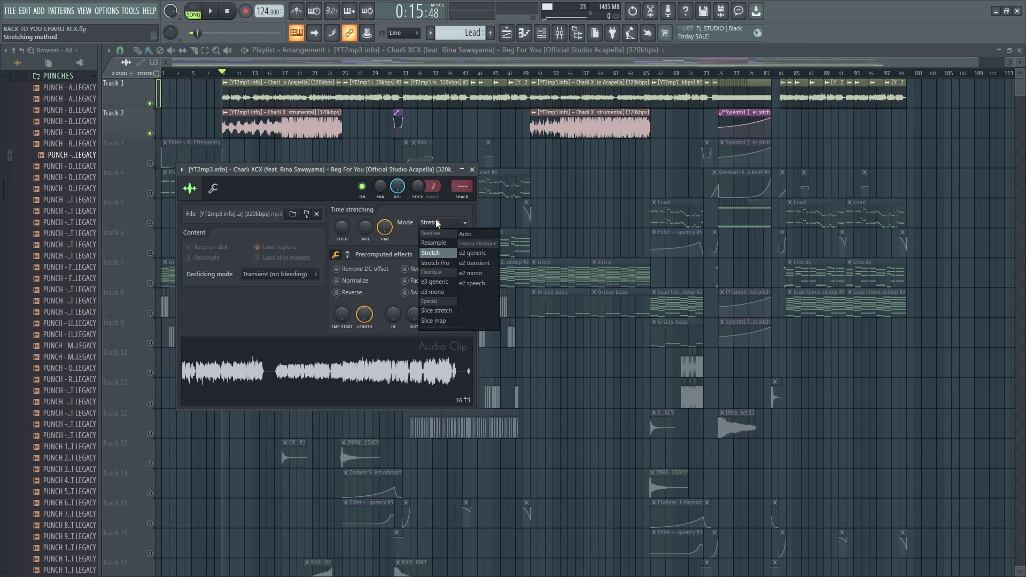
{"action": "left_click", "coordinate": [436, 250]}
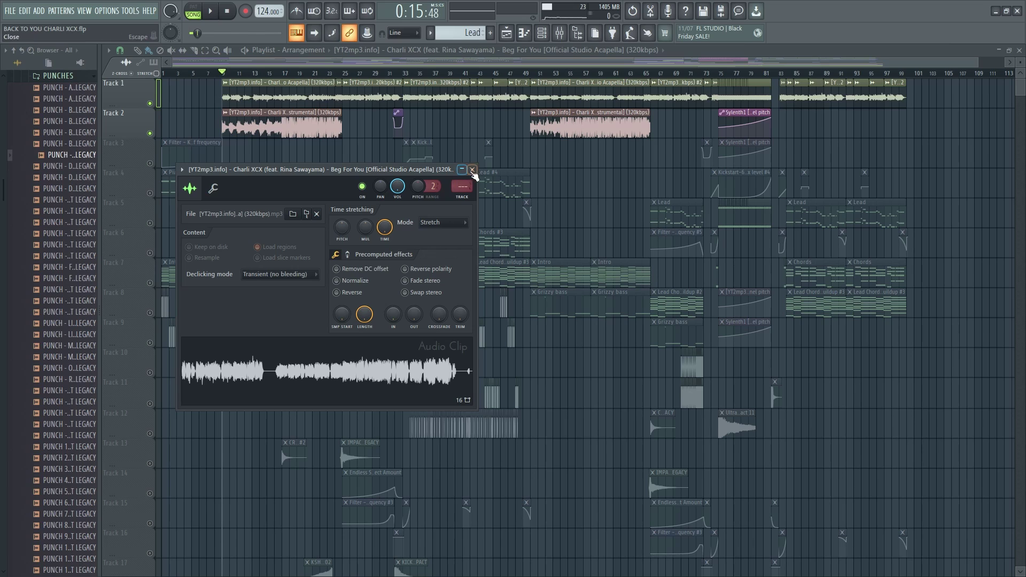
{"action": "left_click", "coordinate": [471, 170]}
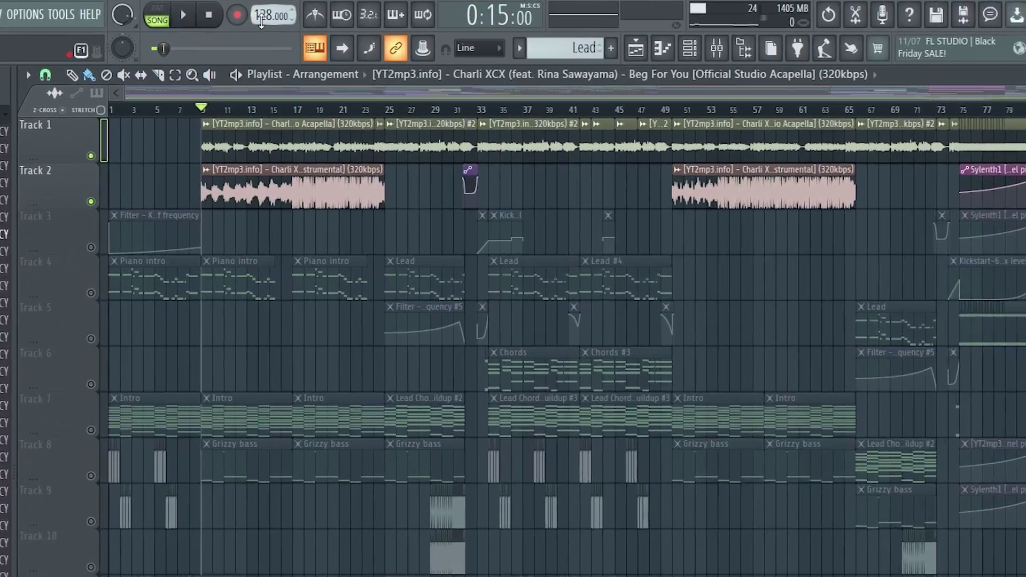
Set the project tempo back to 180 BPM and play the acapella from bar 33 with the metronome on
{"action": "left_click_drag", "start_coordinate": [261, 16], "coordinate": [262, 1]}
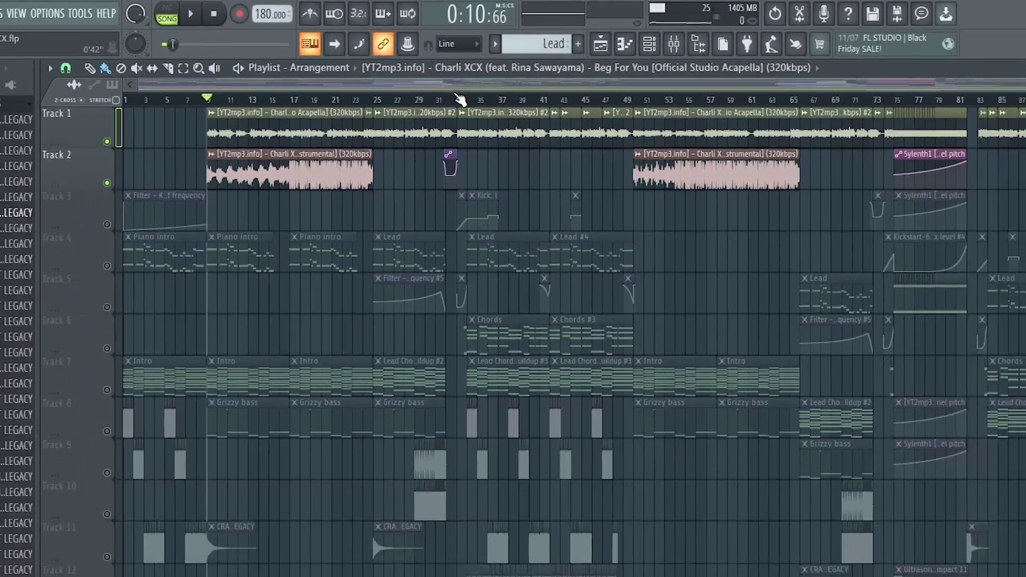
{"action": "left_click", "coordinate": [796, 257]}
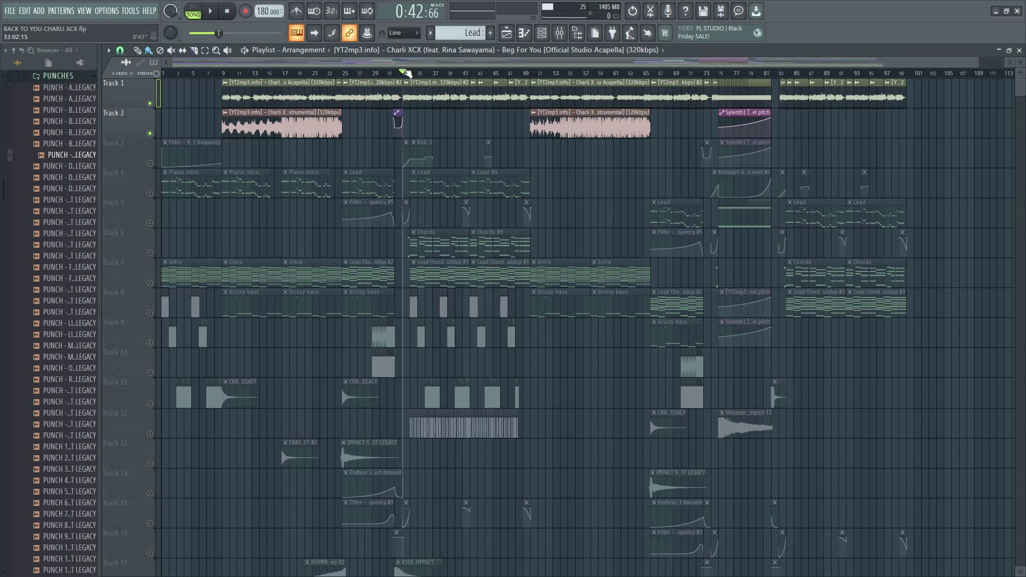
{"action": "scroll", "coordinate": [407, 74], "scroll_direction": "up", "scroll_amount": 5}
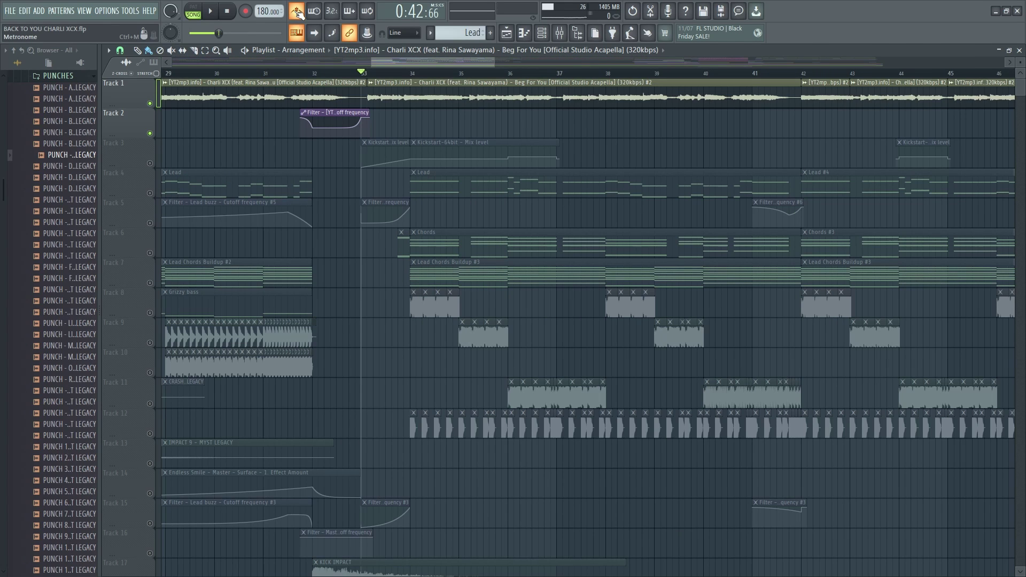
{"action": "key", "text": "space"}
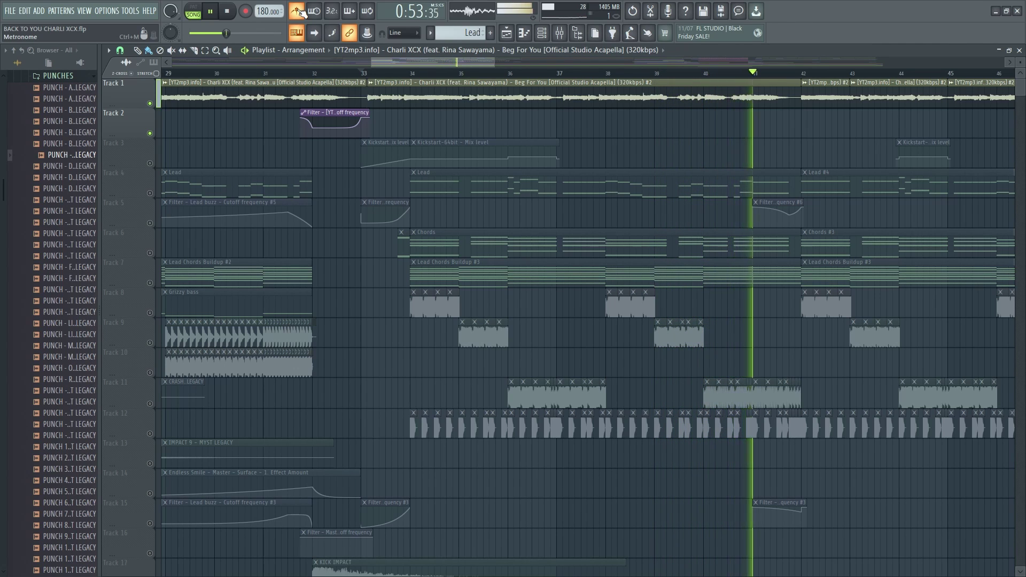
{"action": "key", "text": "space"}
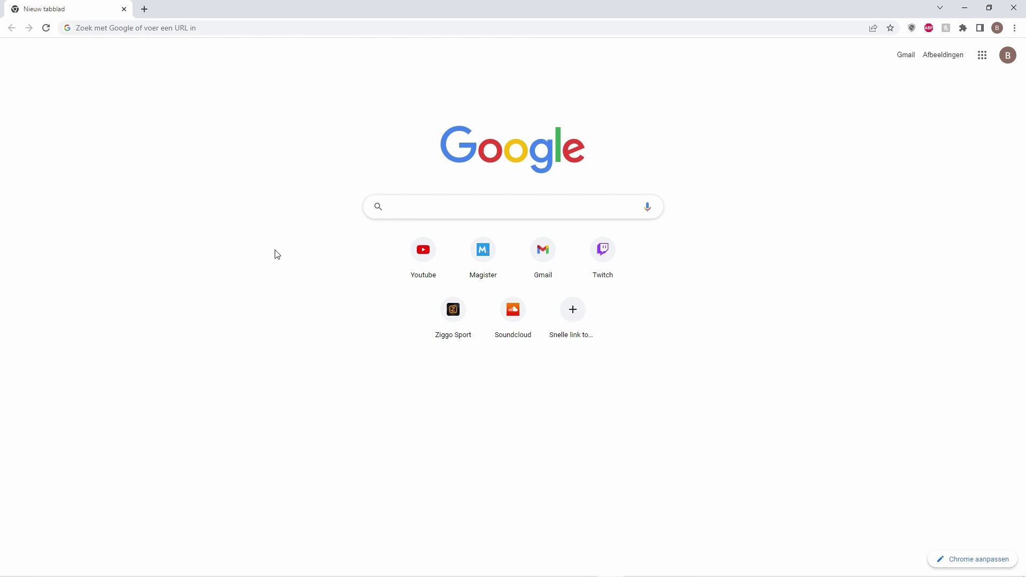
Switch to Chrome, search Google for "shower becky g midi download" and check the Everyone Piano result
{"action": "type", "text": "sho"}
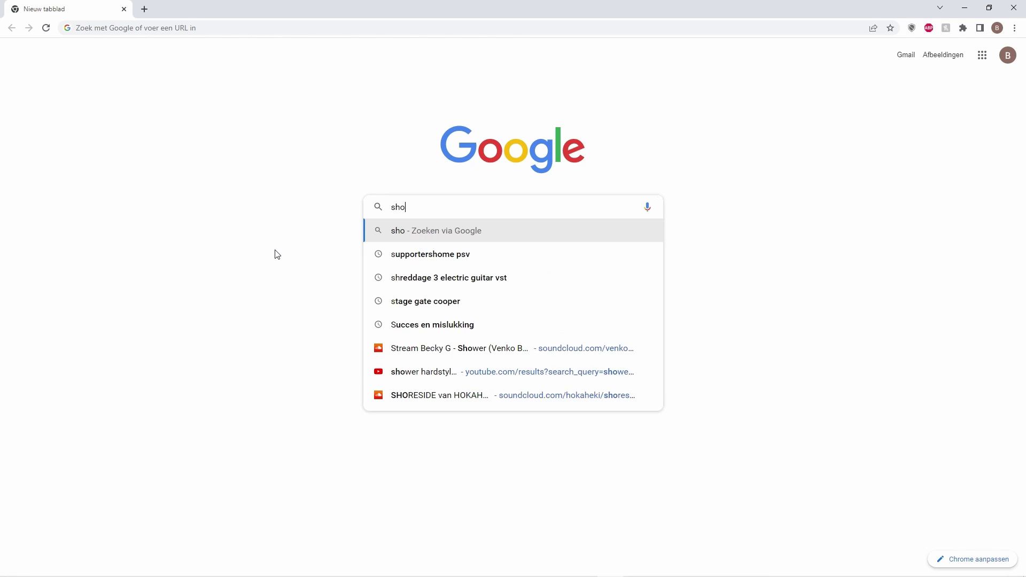
{"action": "type", "text": "wer becky "}
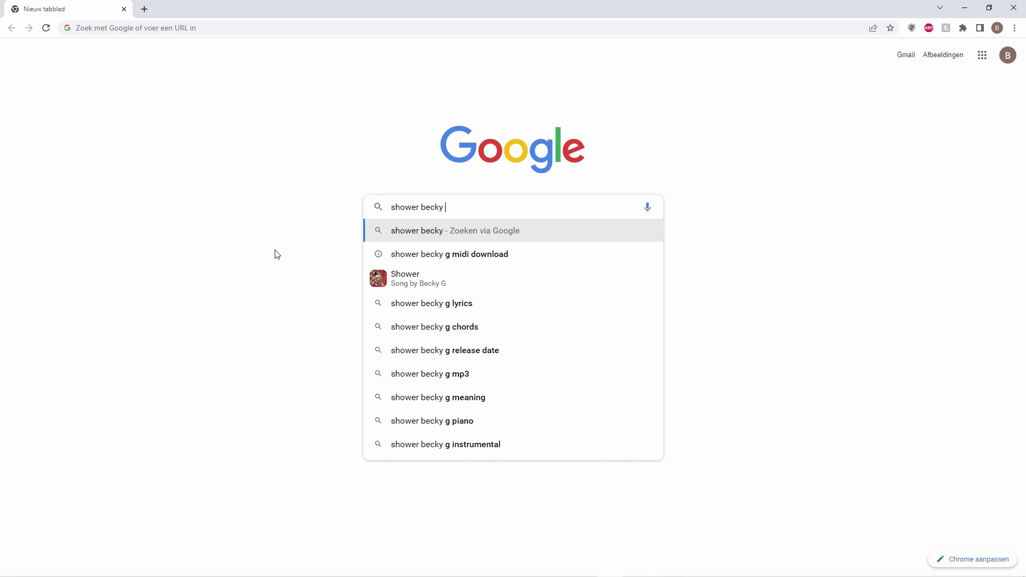
{"action": "type", "text": "g midi download"}
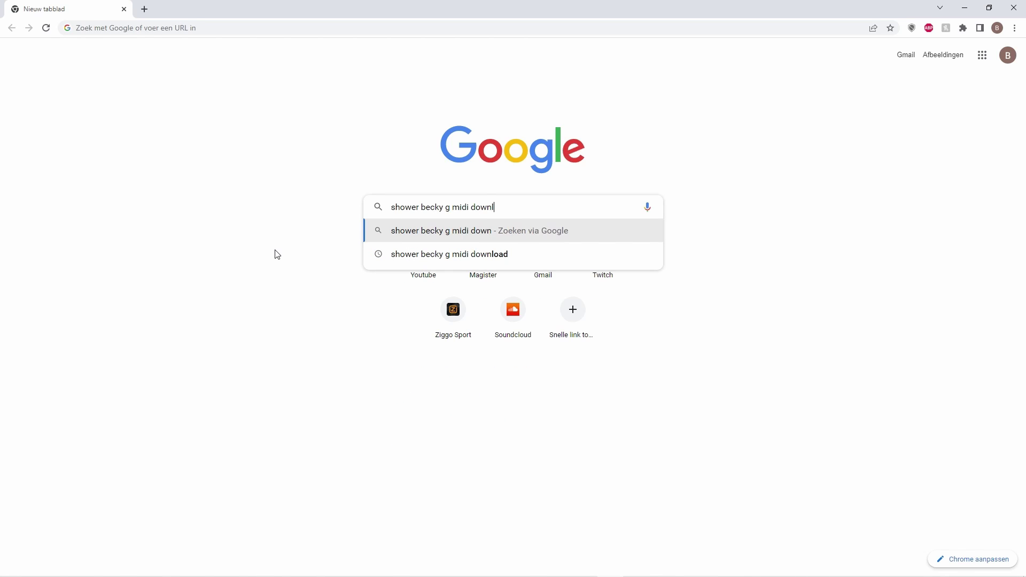
{"action": "key", "text": "Return"}
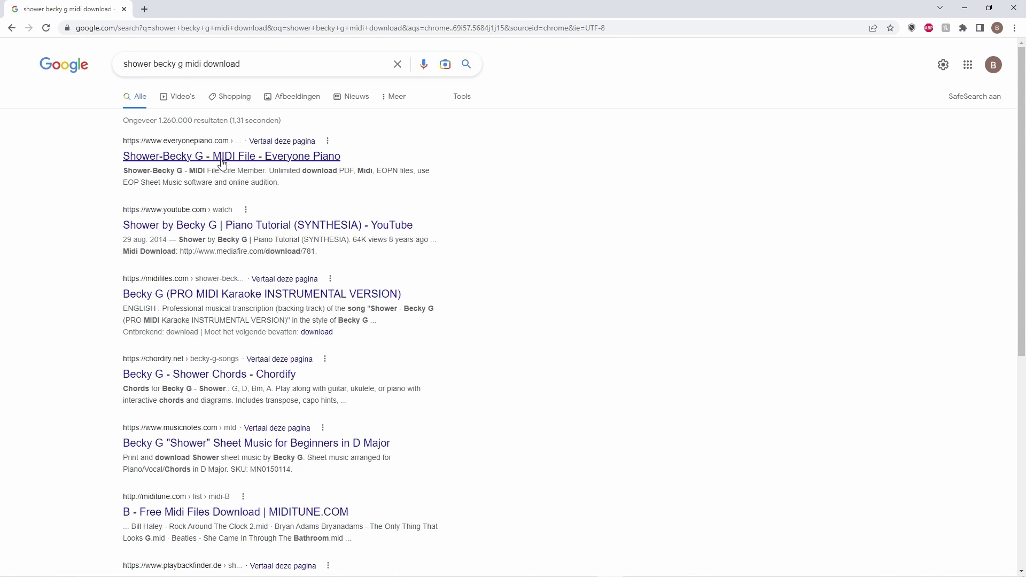
{"action": "left_click", "coordinate": [258, 156]}
{"action": "key", "text": "alt+Left"}
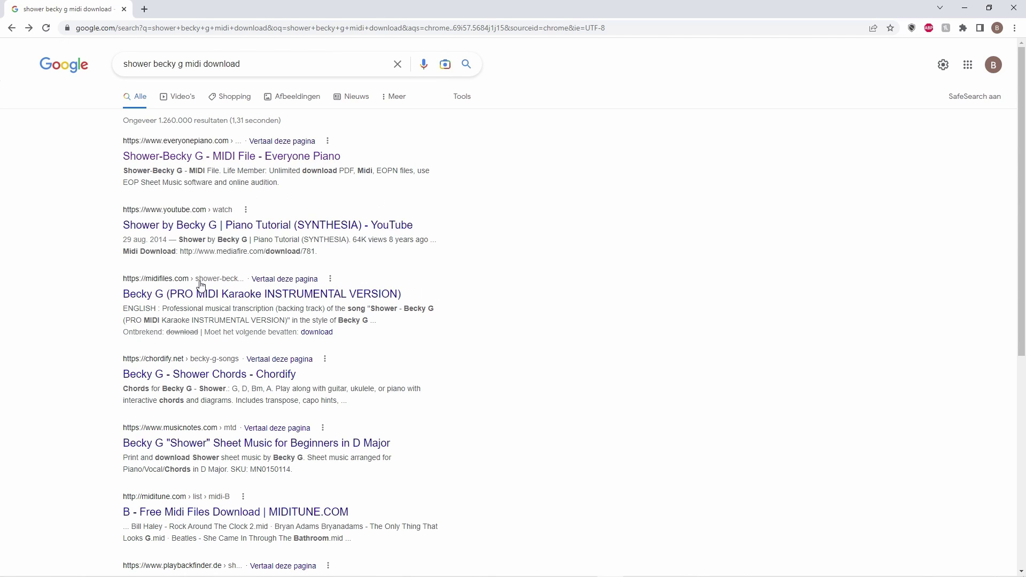
Download the Shower by Becky G MIDI file through the MediaFire link in the YouTube piano tutorial's description
{"action": "left_click", "coordinate": [188, 229]}
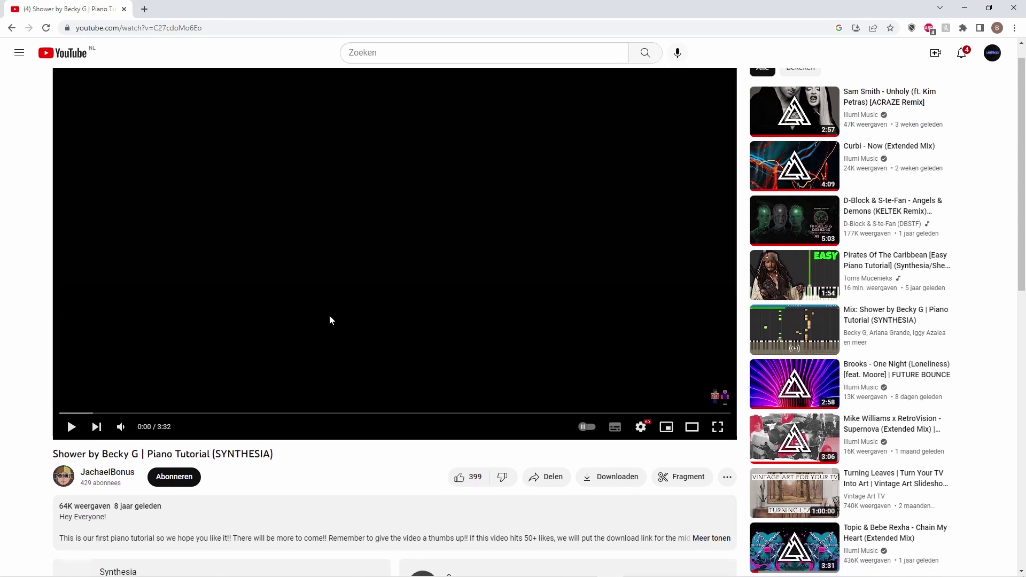
{"action": "scroll", "coordinate": [219, 355], "scroll_direction": "down", "scroll_amount": 3}
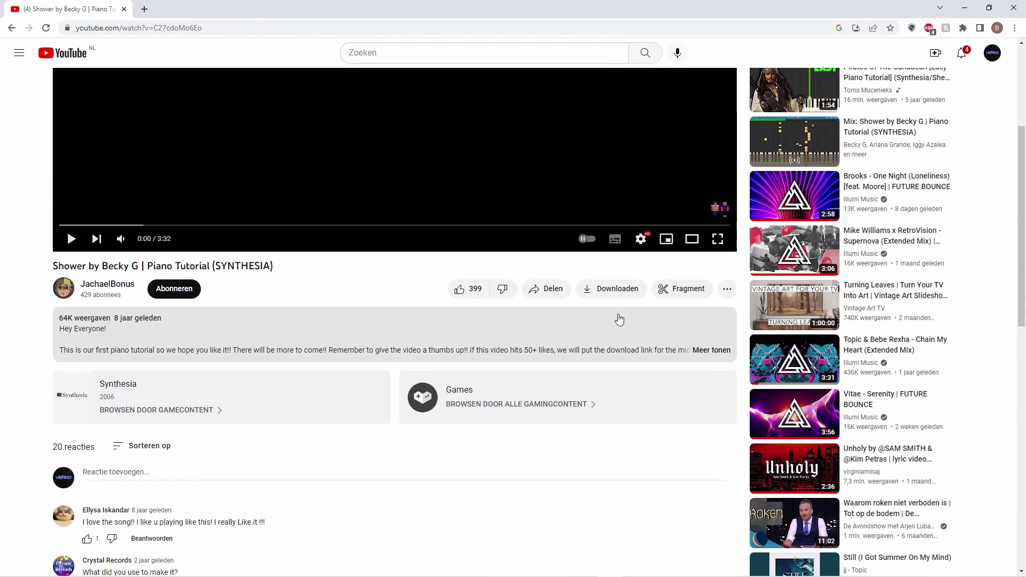
{"action": "left_click", "coordinate": [700, 342]}
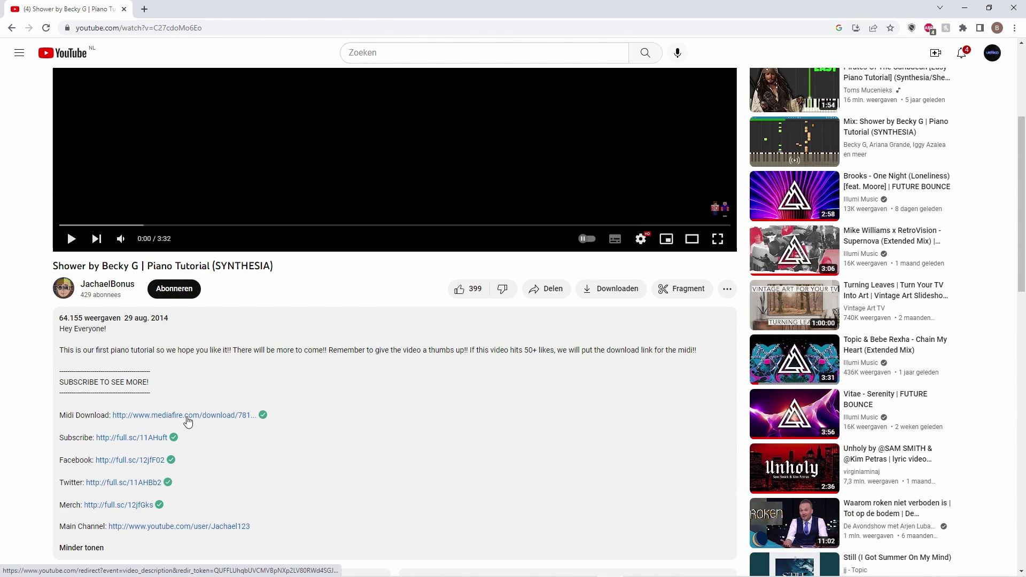
{"action": "left_click", "coordinate": [159, 421]}
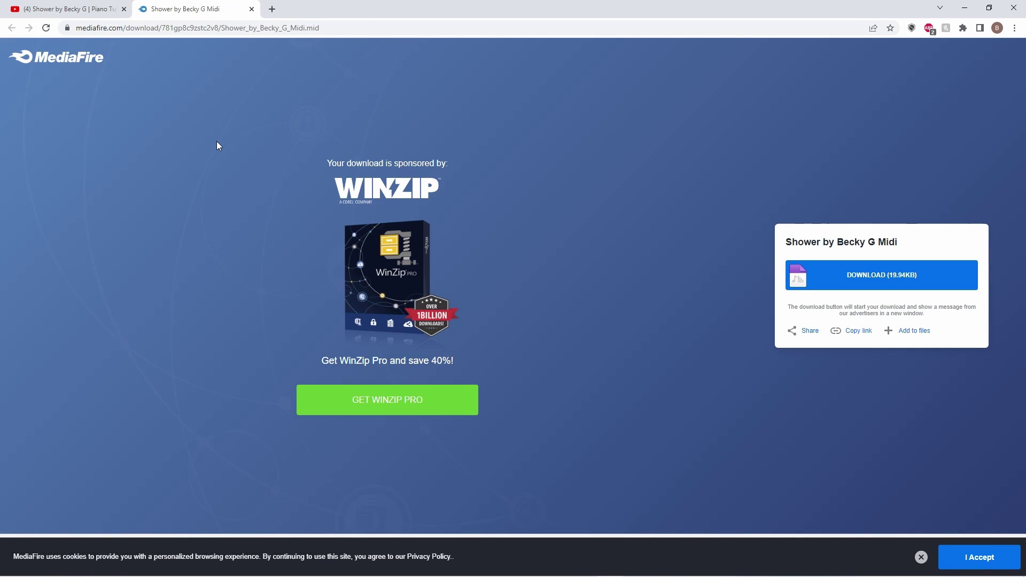
{"action": "left_click", "coordinate": [916, 270]}
{"action": "left_click", "coordinate": [259, 12]}
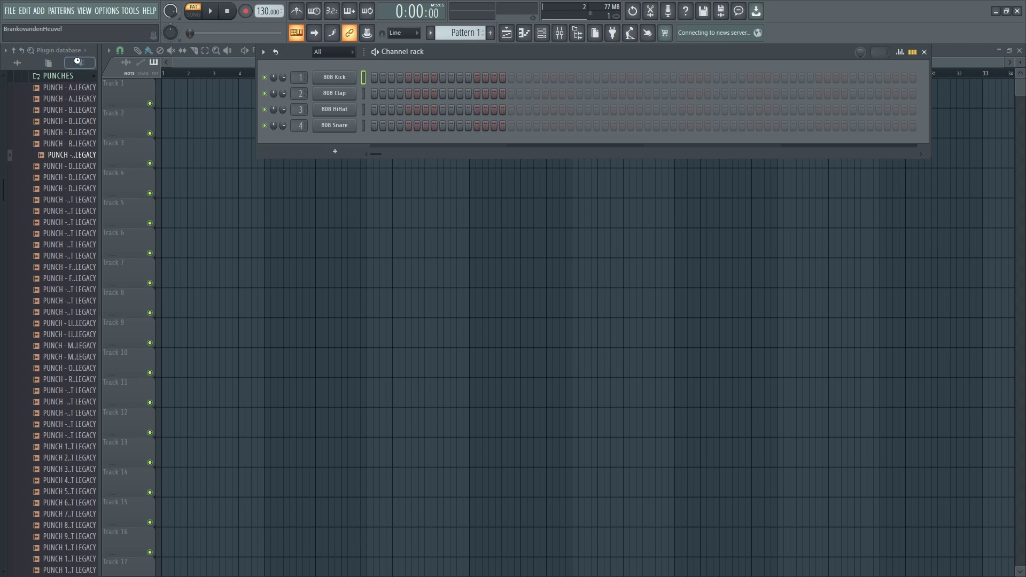
Switch to FL Studio and add an FL Keys instrument channel to the new project
{"action": "scroll", "coordinate": [64, 267], "scroll_direction": "down", "scroll_amount": 4}
{"action": "left_click", "coordinate": [335, 152]}
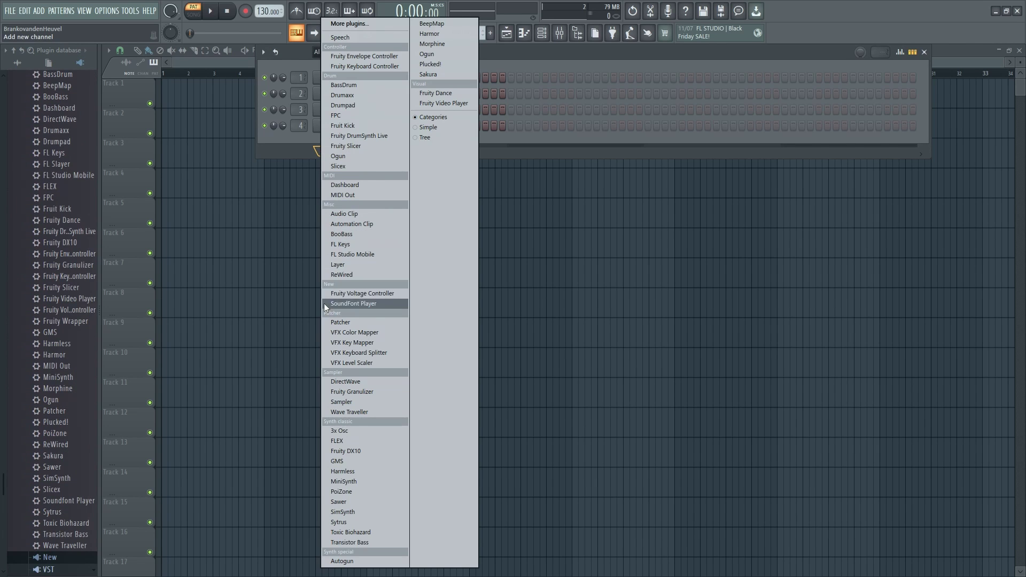
{"action": "left_click", "coordinate": [347, 245]}
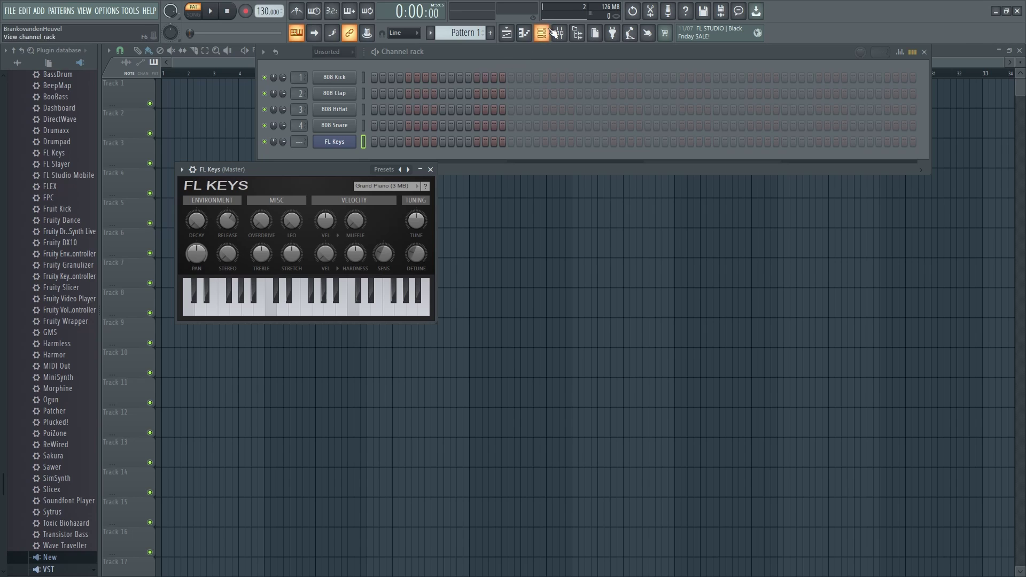
Import the downloaded MIDI file into the FL Keys channel with all tracks and channels included
{"action": "left_click", "coordinate": [543, 34]}
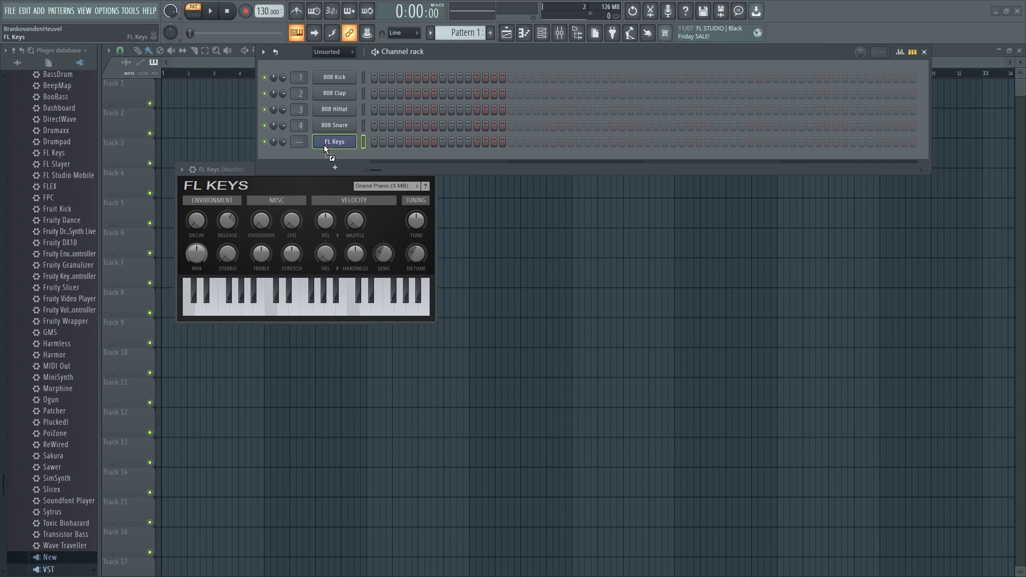
{"action": "left_click_drag", "start_coordinate": [323, 145], "coordinate": [328, 142]}
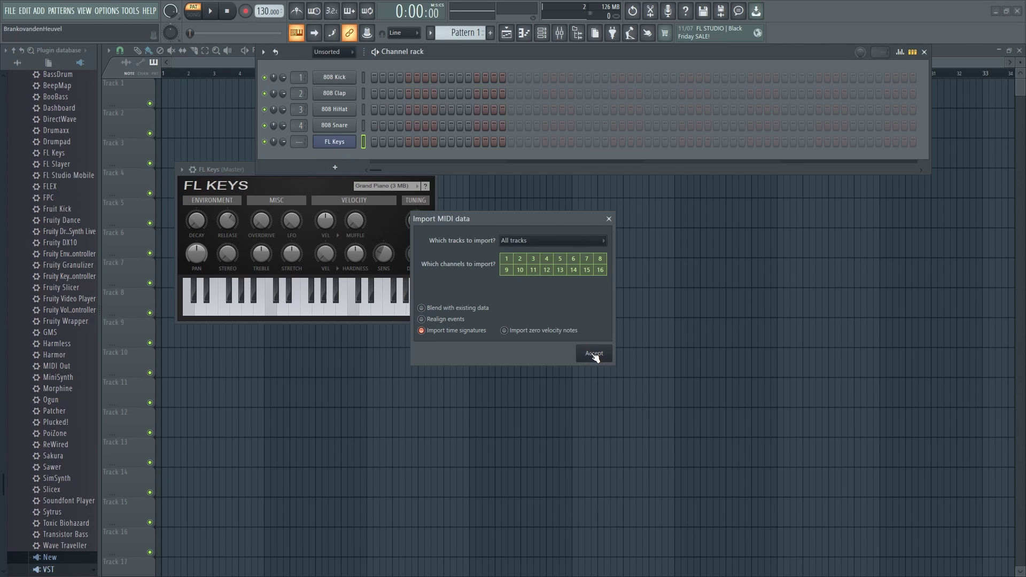
{"action": "left_click", "coordinate": [594, 355]}
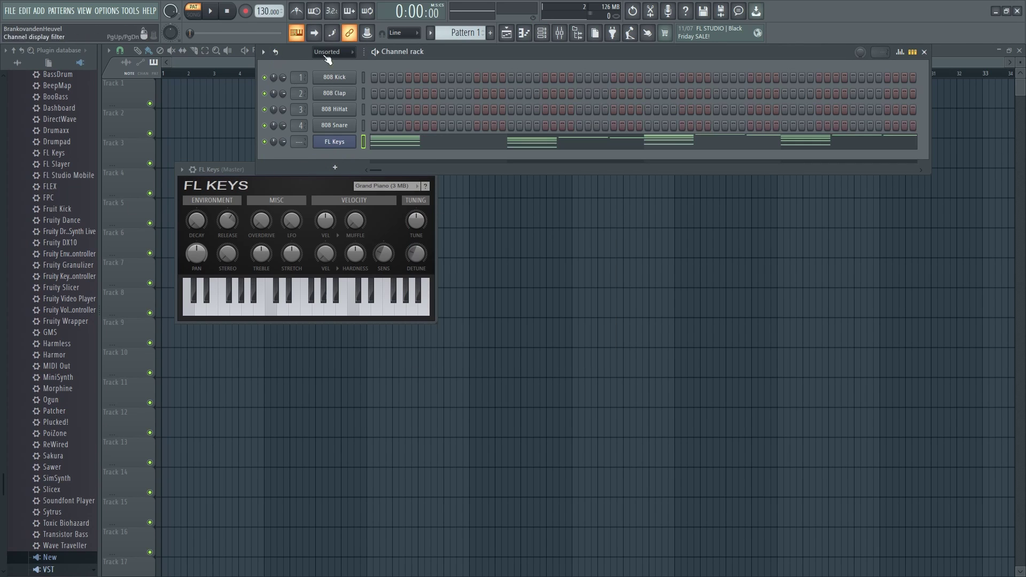
Play the imported notes of the FL Keys channel in the piano roll and examine the melody and chords
{"action": "left_click", "coordinate": [534, 35]}
{"action": "scroll", "coordinate": [277, 206], "scroll_direction": "down", "scroll_amount": 5}
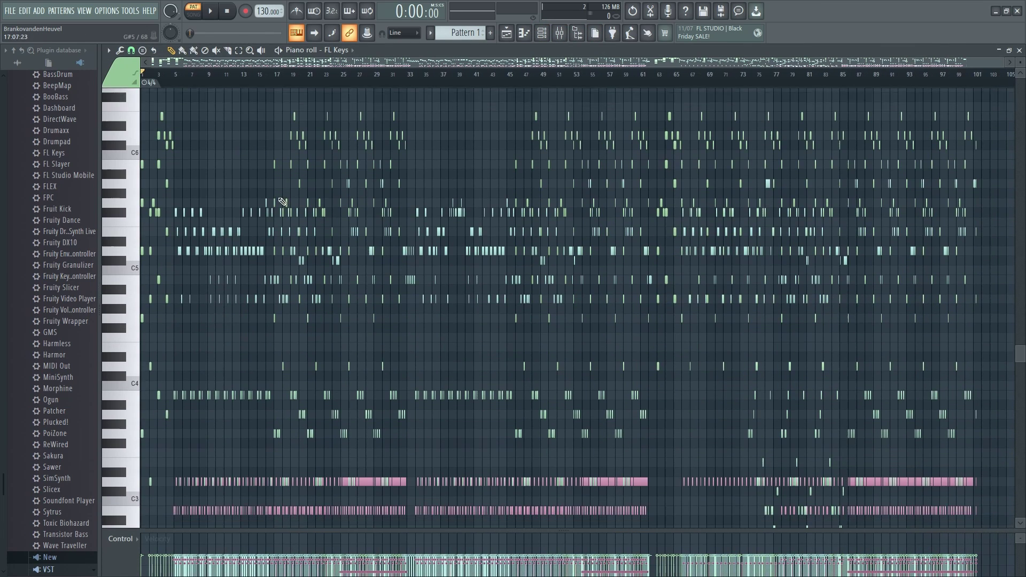
{"action": "scroll", "coordinate": [433, 221], "scroll_direction": "down", "scroll_amount": 3}
{"action": "scroll", "coordinate": [549, 279], "scroll_direction": "up", "scroll_amount": 12}
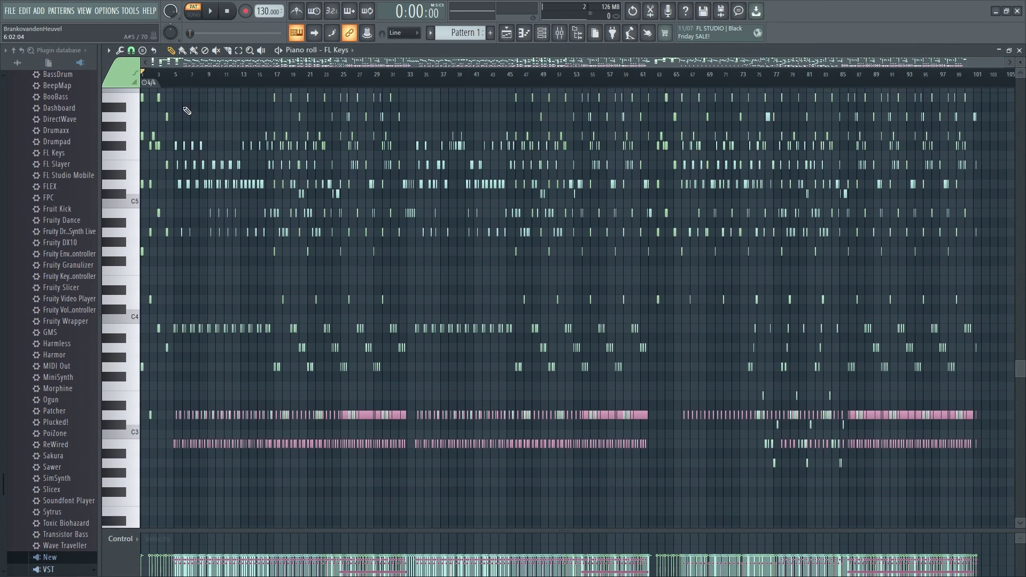
{"action": "key", "text": "space"}
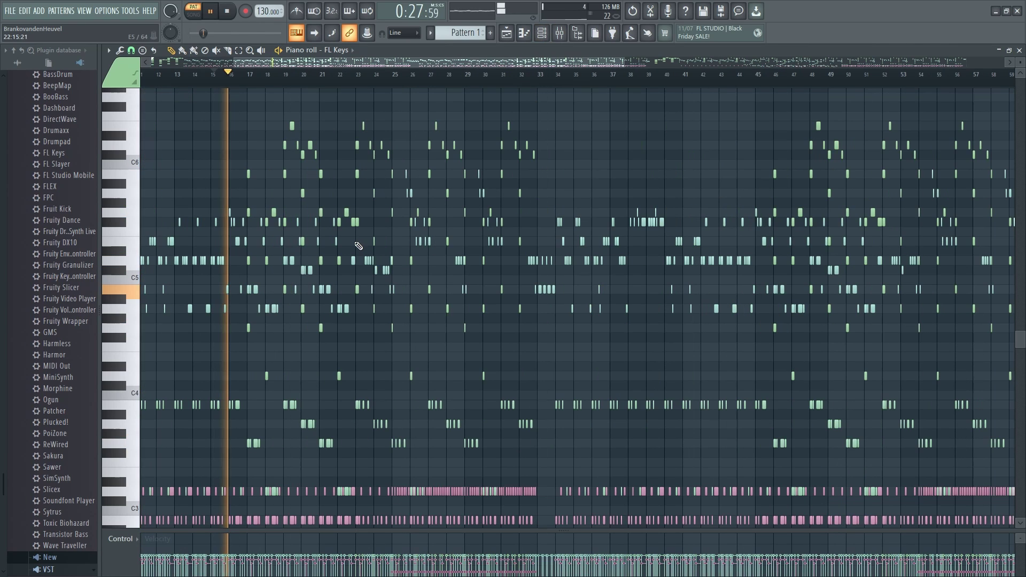
{"action": "scroll", "coordinate": [307, 217], "scroll_direction": "down", "scroll_amount": 5}
{"action": "scroll", "coordinate": [321, 187], "scroll_direction": "up", "scroll_amount": 3}
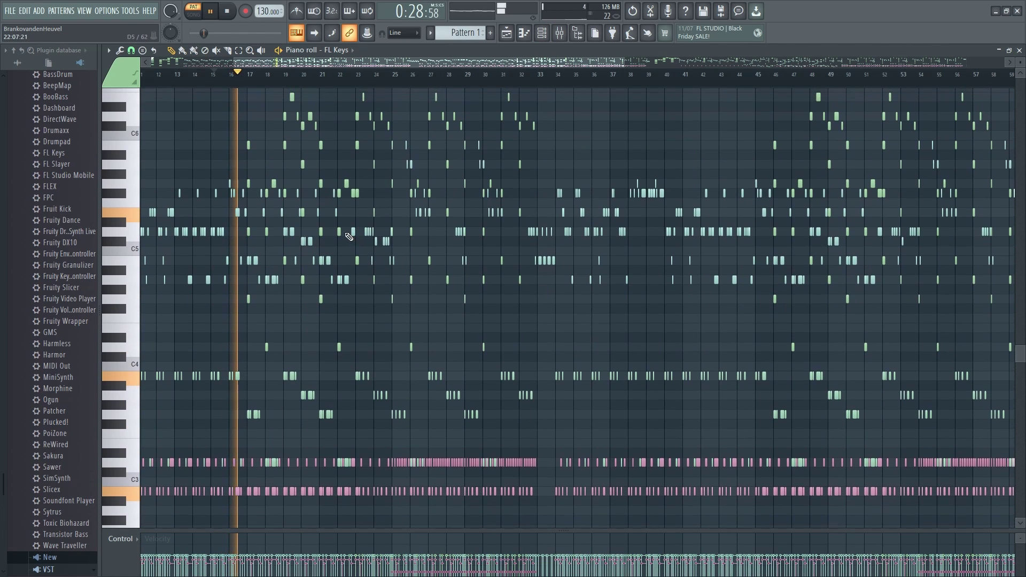
{"action": "scroll", "coordinate": [333, 156], "scroll_direction": "up", "scroll_amount": 2, "text": "ctrl"}
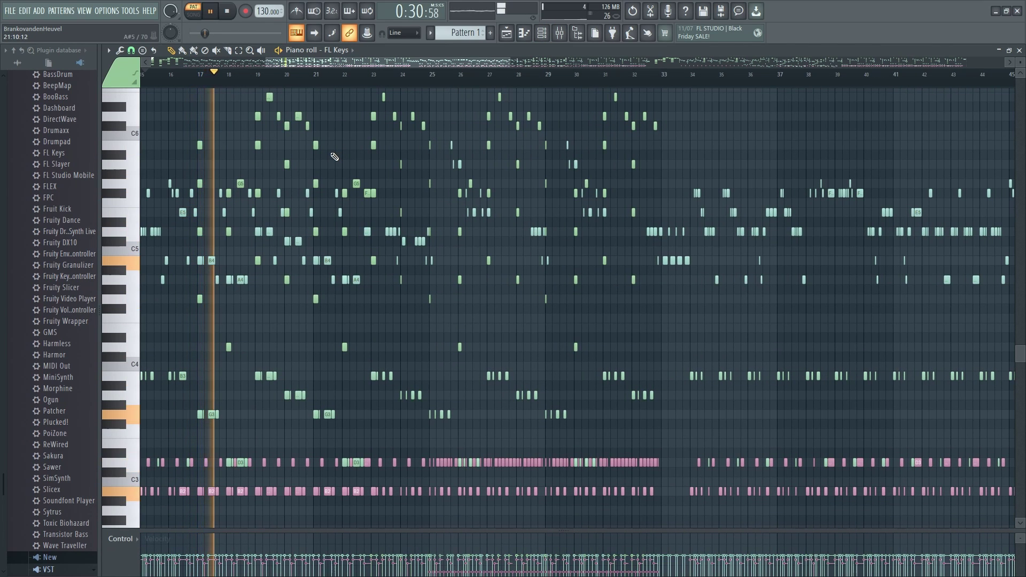
Copy all the chord notes of Pattern 1 by their note color into a new Pattern 2
{"action": "scroll", "coordinate": [337, 158], "scroll_direction": "up", "scroll_amount": 2}
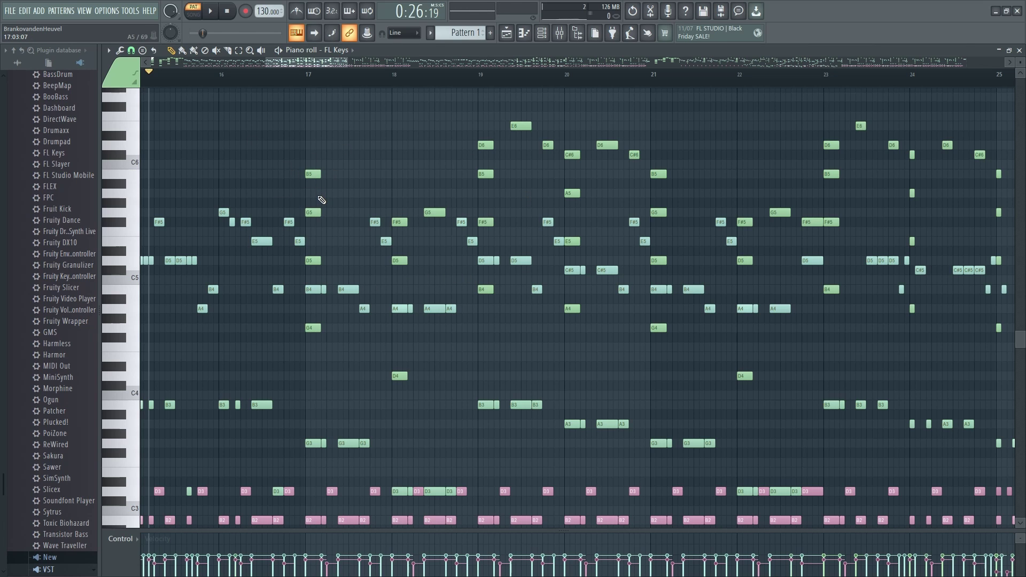
{"action": "scroll", "coordinate": [321, 199], "scroll_direction": "down", "scroll_amount": 10, "text": "ctrl"}
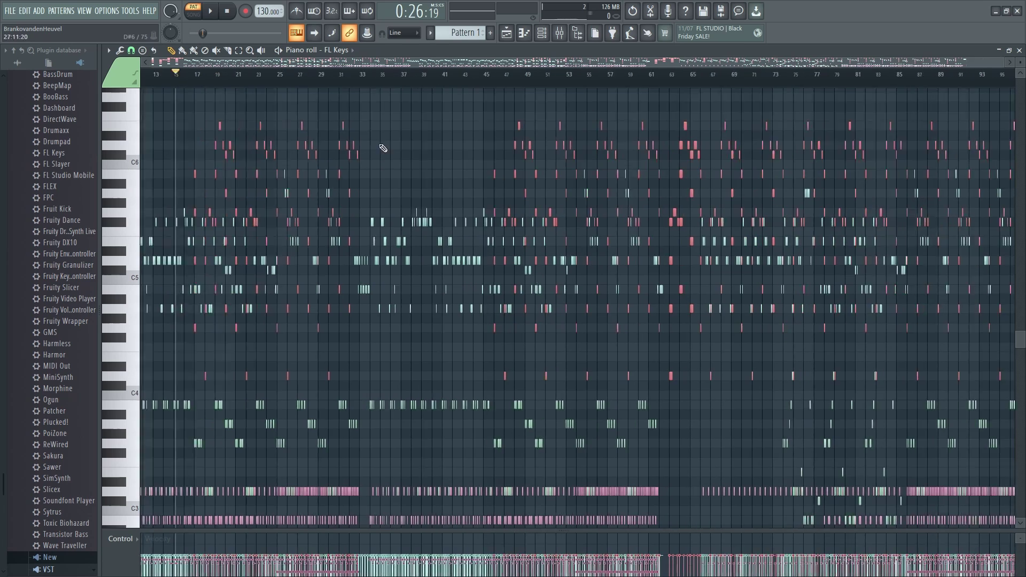
{"action": "scroll", "coordinate": [383, 148], "scroll_direction": "down", "scroll_amount": 2, "text": "ctrl"}
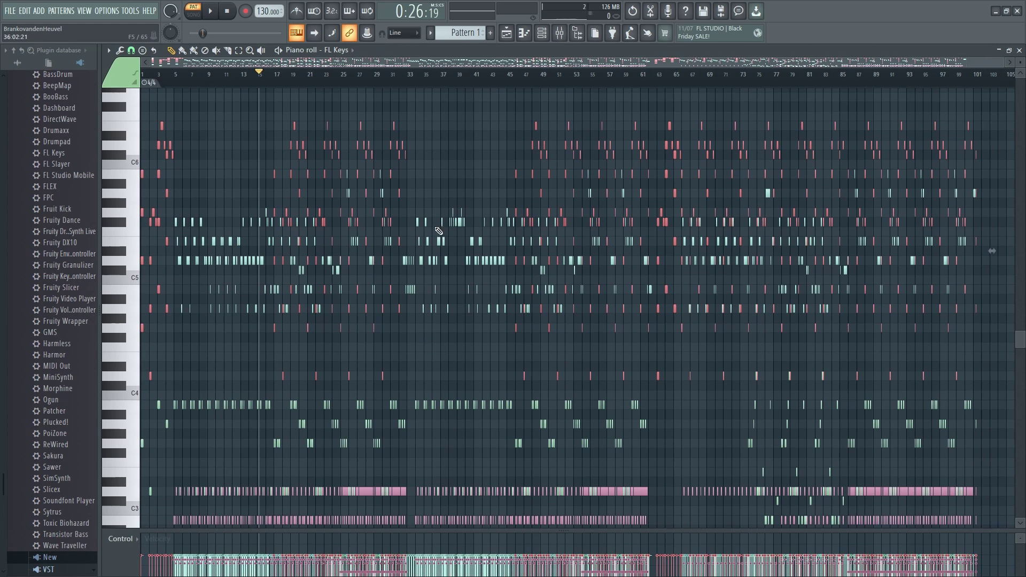
{"action": "left_click", "coordinate": [489, 33]}
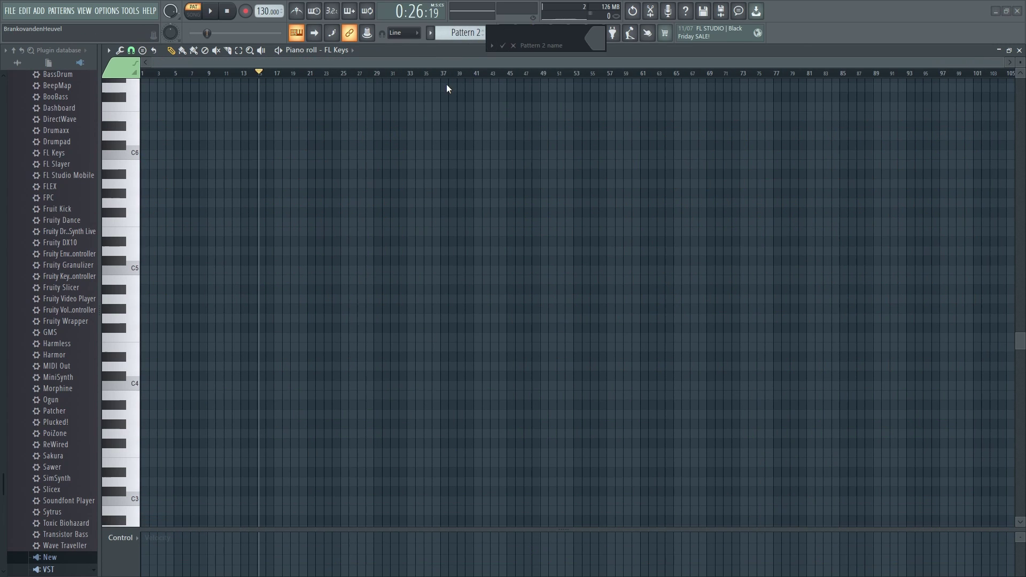
{"action": "key", "text": "ctrl+v"}
{"action": "scroll", "coordinate": [343, 160], "scroll_direction": "up", "scroll_amount": 8, "text": "ctrl"}
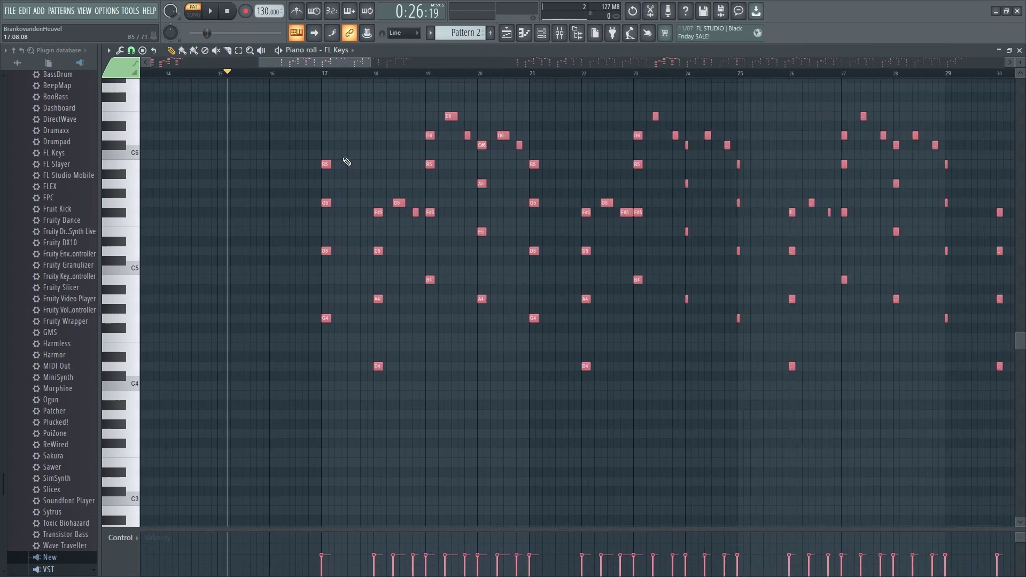
Play the separated chords in Pattern 2 from bar 17
{"action": "left_click", "coordinate": [310, 74]}
{"action": "key", "text": "space"}
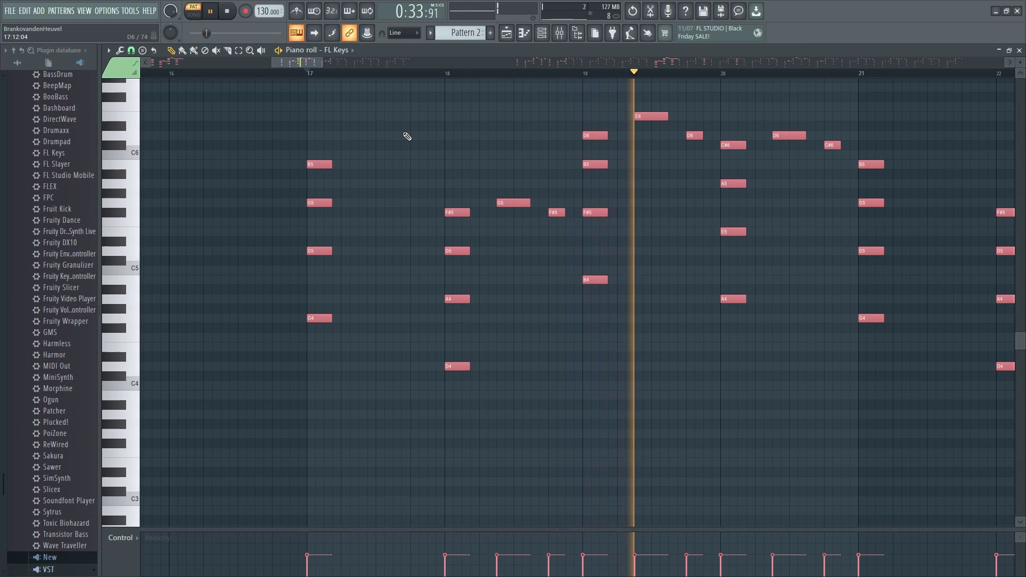
{"action": "key", "text": "space"}
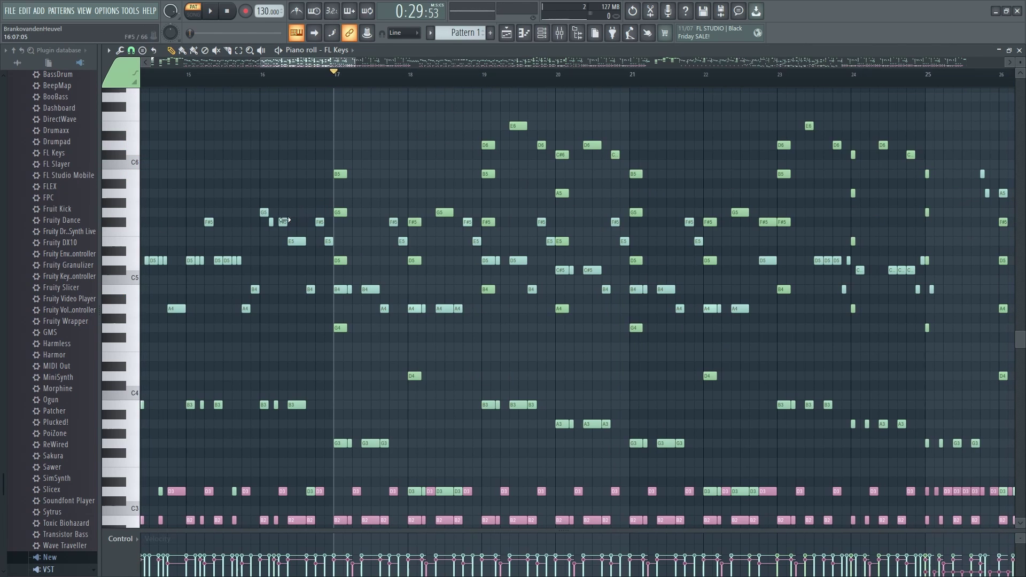
Copy the vocal melody notes of Pattern 1 by their note color into a new Pattern 3 and play them
{"action": "left_click", "coordinate": [263, 213]}
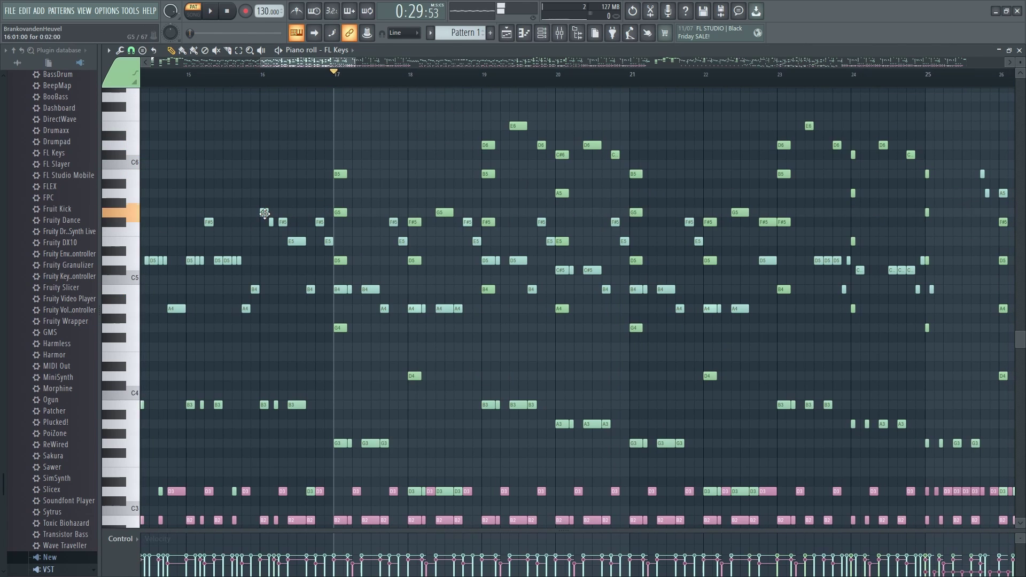
{"action": "key", "text": "shift+c"}
{"action": "left_click", "coordinate": [432, 33]}
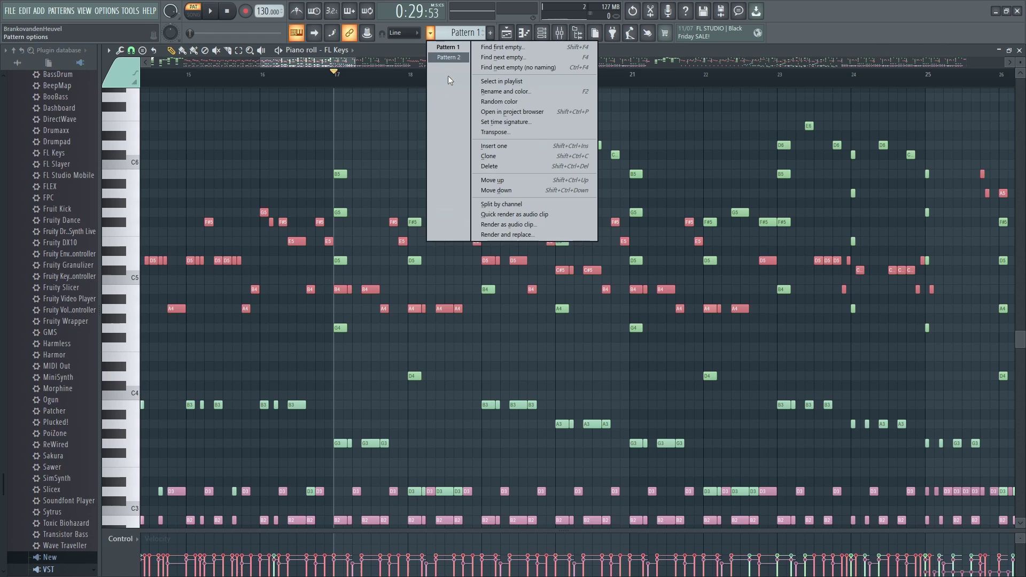
{"action": "left_click", "coordinate": [490, 33]}
{"action": "key", "text": "ctrl+v"}
{"action": "key", "text": "space"}
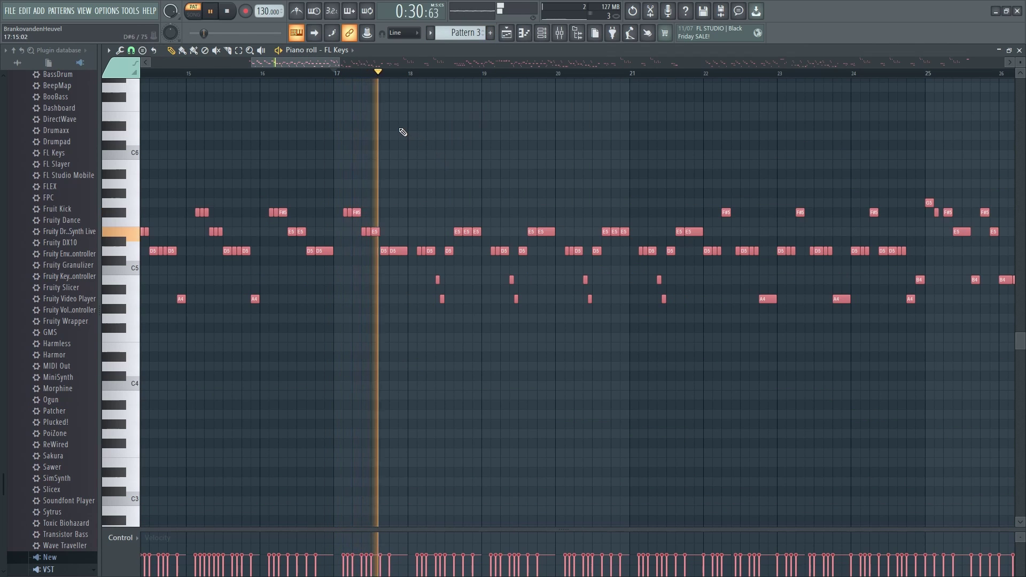
{"action": "key", "text": "space"}
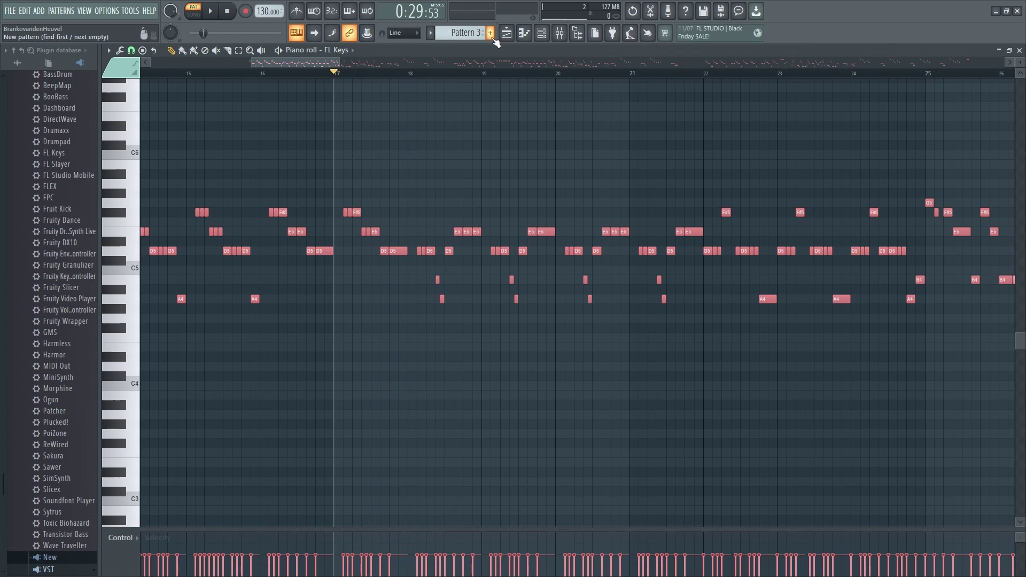
Copy the bass notes of Pattern 1 by their note color into a new Pattern 4 and play them from bar 31
{"action": "left_click", "coordinate": [490, 34]}
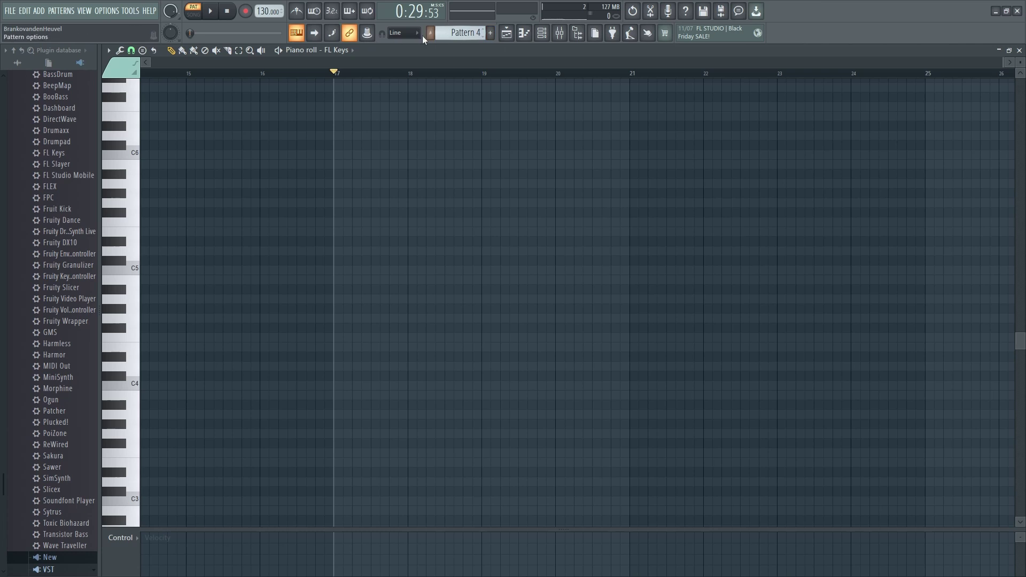
{"action": "left_click", "coordinate": [430, 31]}
{"action": "left_click", "coordinate": [450, 50]}
{"action": "scroll", "coordinate": [399, 222], "scroll_direction": "down", "scroll_amount": 3}
{"action": "scroll", "coordinate": [555, 321], "scroll_direction": "up", "scroll_amount": 2}
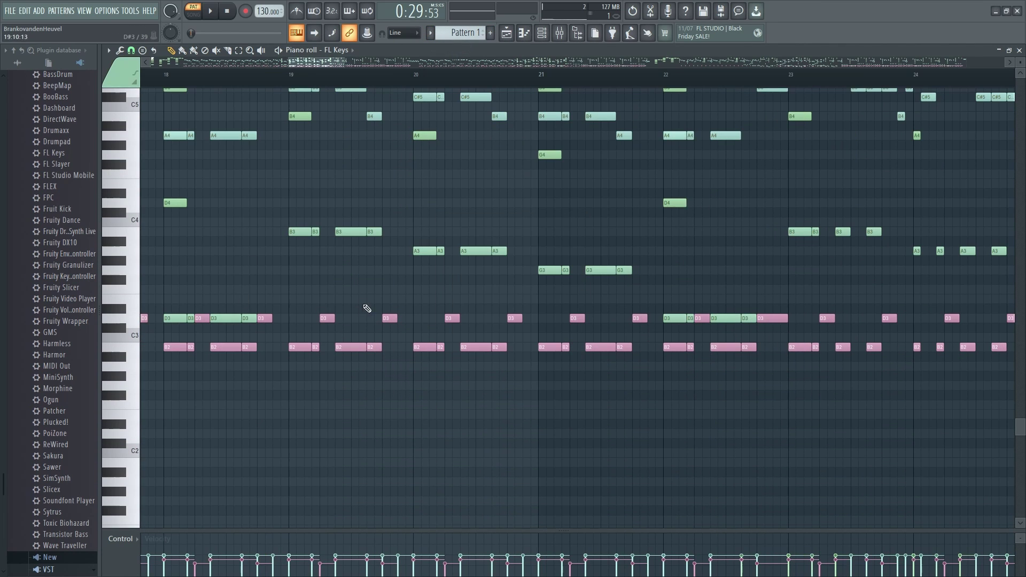
{"action": "key", "text": "shift+c"}
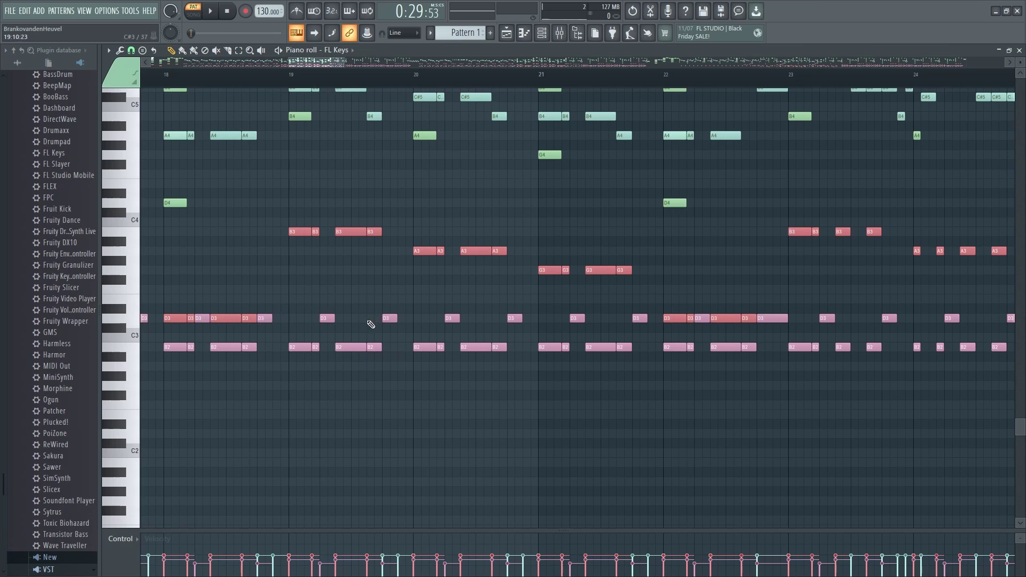
{"action": "scroll", "coordinate": [372, 439], "scroll_direction": "down", "scroll_amount": 4}
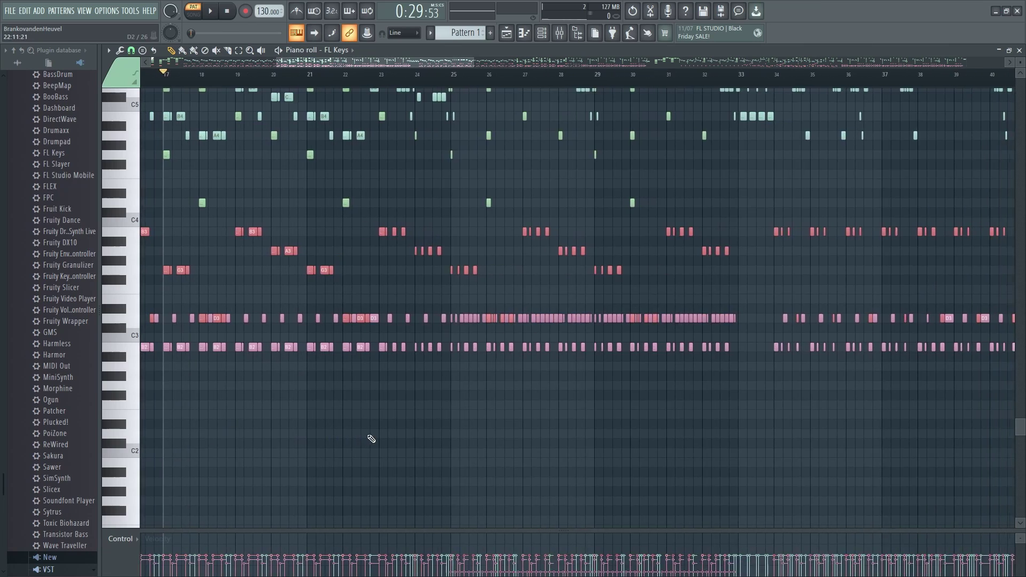
{"action": "scroll", "coordinate": [371, 439], "scroll_direction": "down", "scroll_amount": 4}
{"action": "scroll", "coordinate": [2, 343], "scroll_direction": "down", "scroll_amount": 5}
{"action": "scroll", "coordinate": [277, 390], "scroll_direction": "down", "scroll_amount": 3}
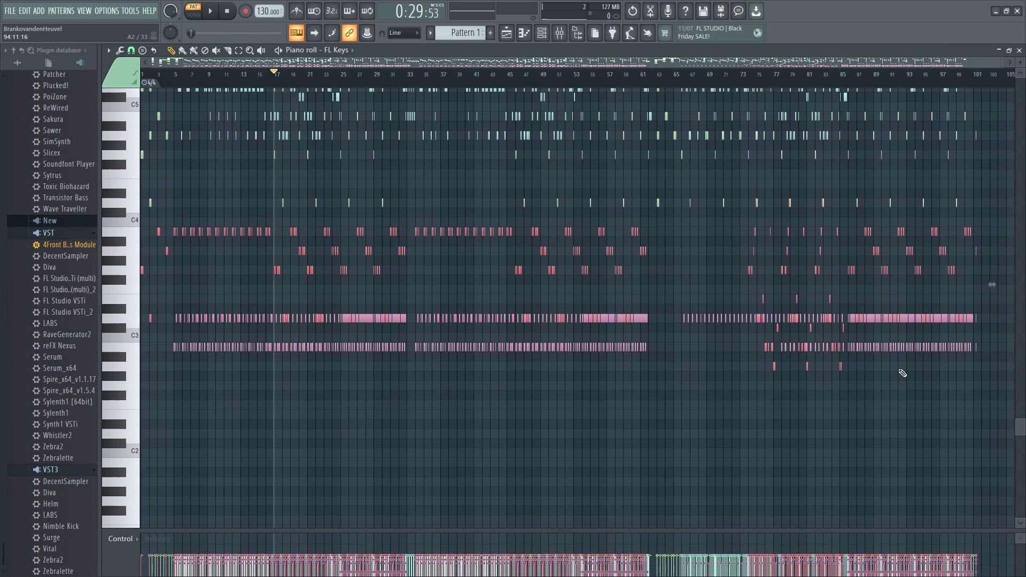
{"action": "left_click", "coordinate": [490, 32]}
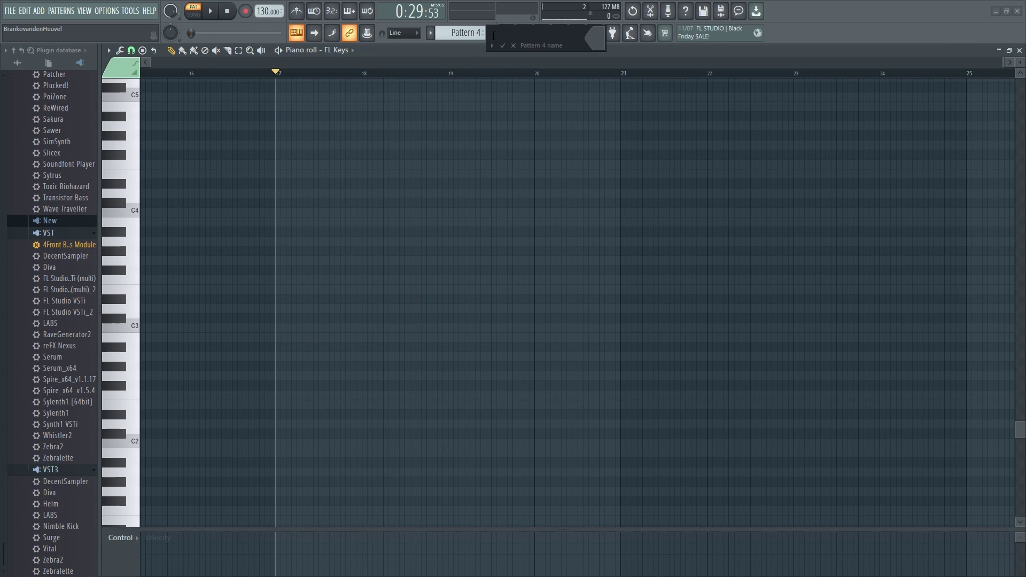
{"action": "key", "text": "Return"}
{"action": "key", "text": "ctrl+v"}
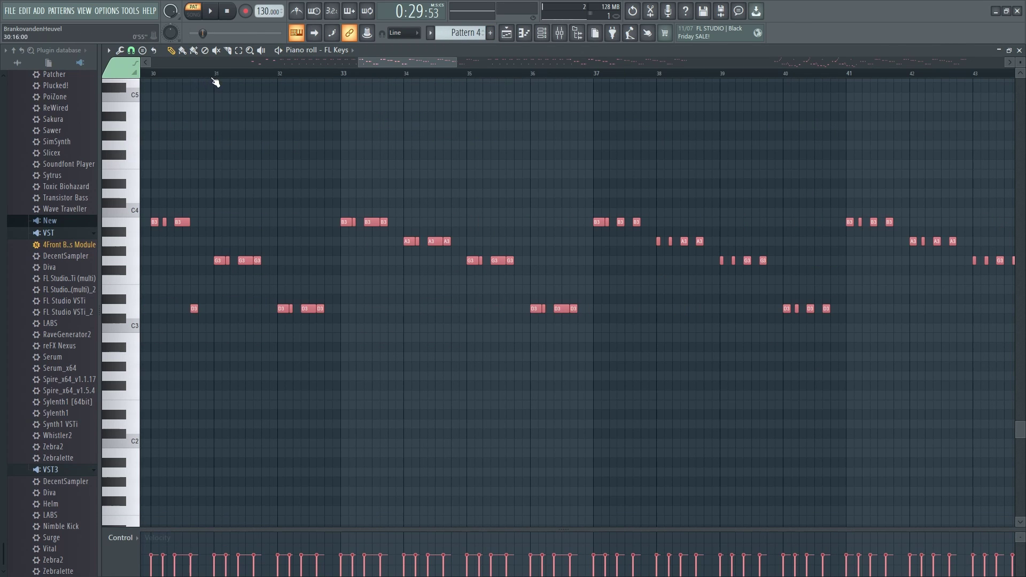
{"action": "left_click", "coordinate": [214, 75]}
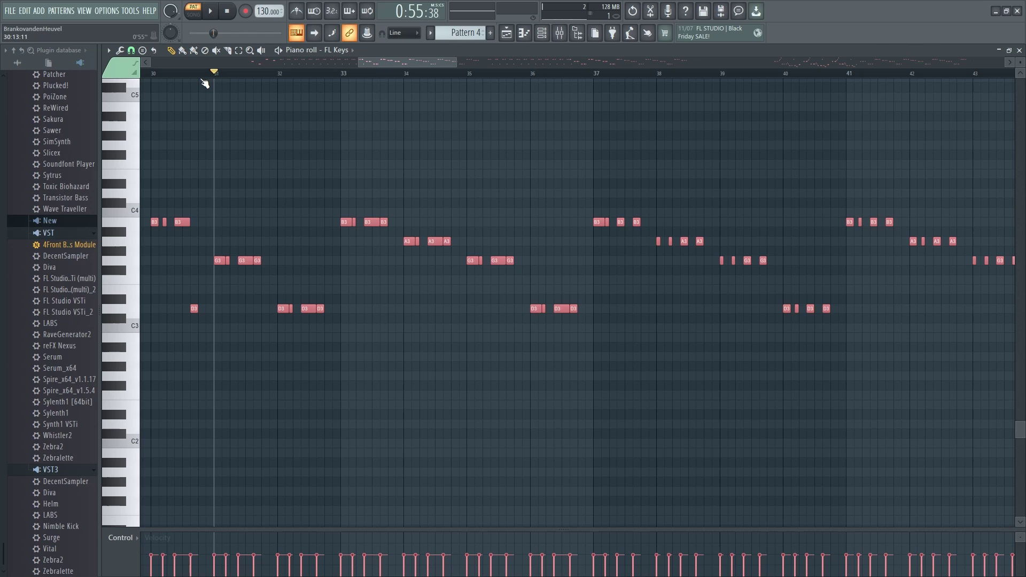
{"action": "key", "text": "space"}
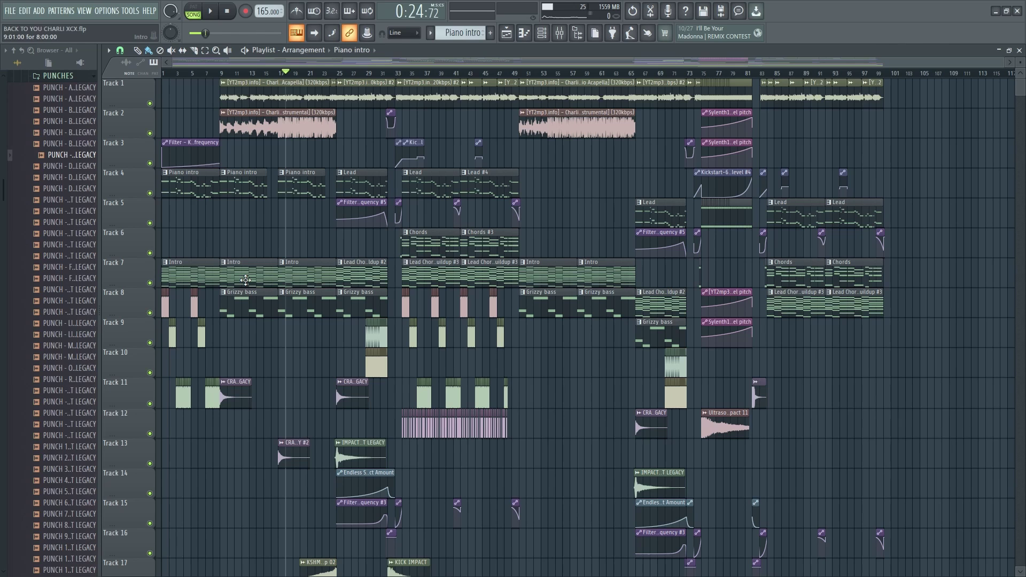
In the Charli XCX remix project, play the Intro chords and examine their channels and mixer effects
{"action": "double_click", "coordinate": [246, 280]}
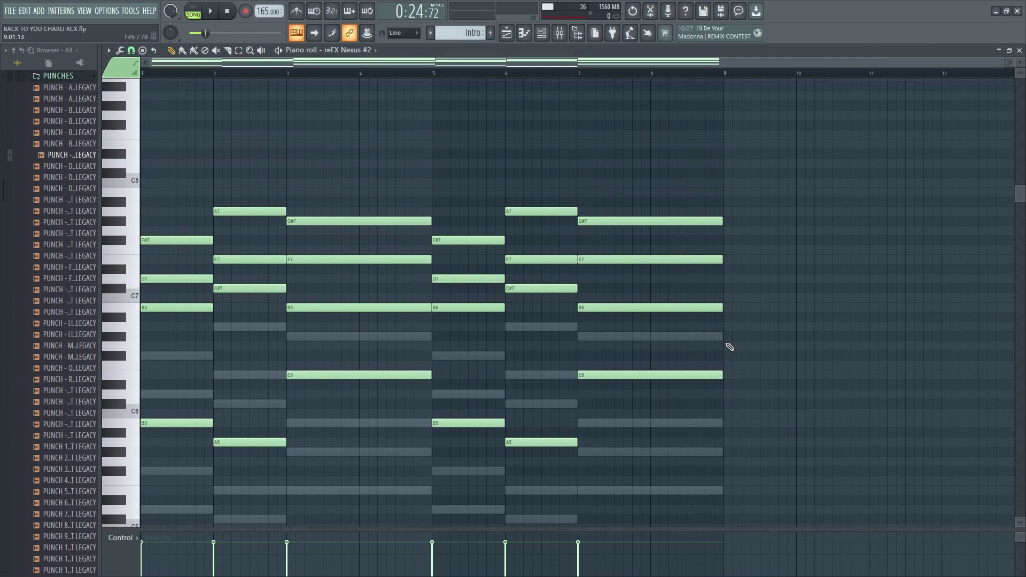
{"action": "key", "text": "space"}
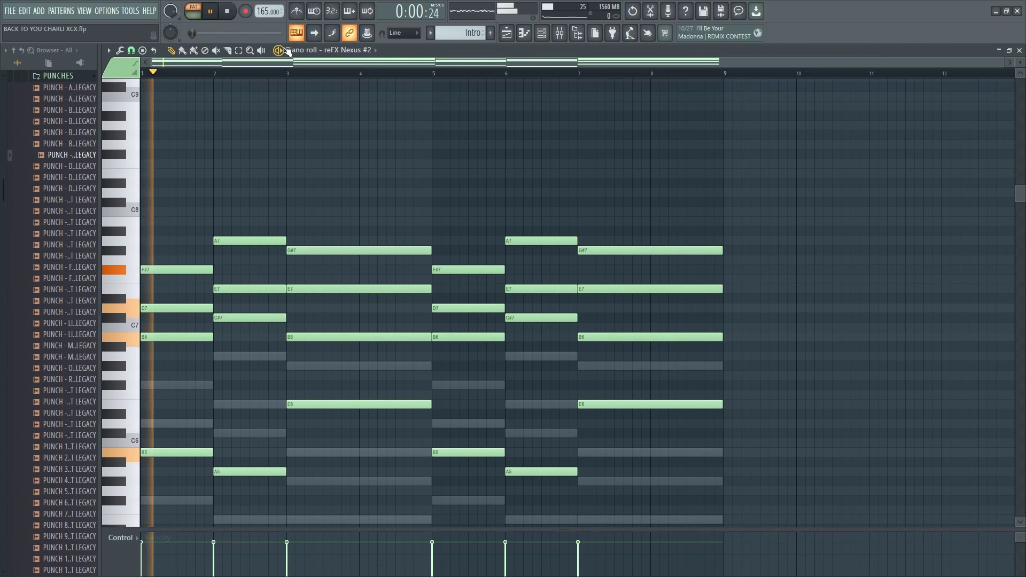
{"action": "key", "text": "F6"}
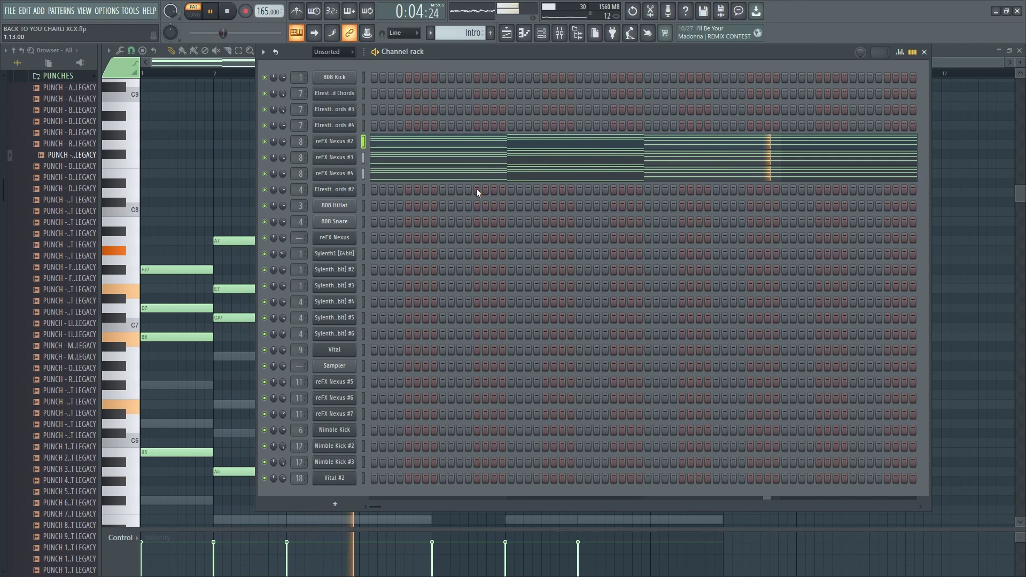
{"action": "key", "text": "space"}
{"action": "key", "text": "F9"}
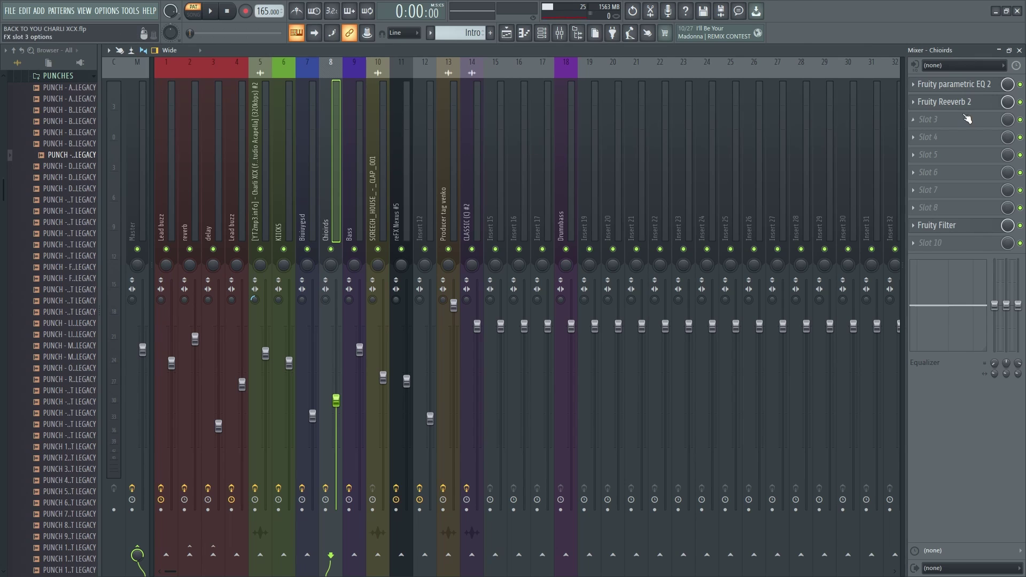
{"action": "key", "text": "space"}
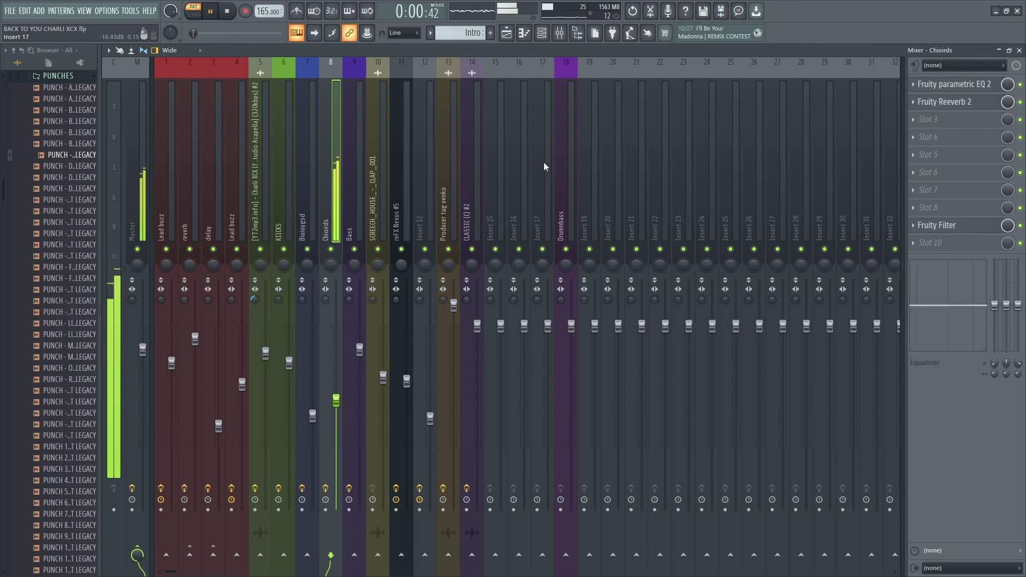
{"action": "key", "text": "space"}
Open the Grizzy bass pattern from the playlist, play its notes and inspect the Bass mixer track
{"action": "left_click", "coordinate": [507, 35]}
{"action": "double_click", "coordinate": [281, 306]}
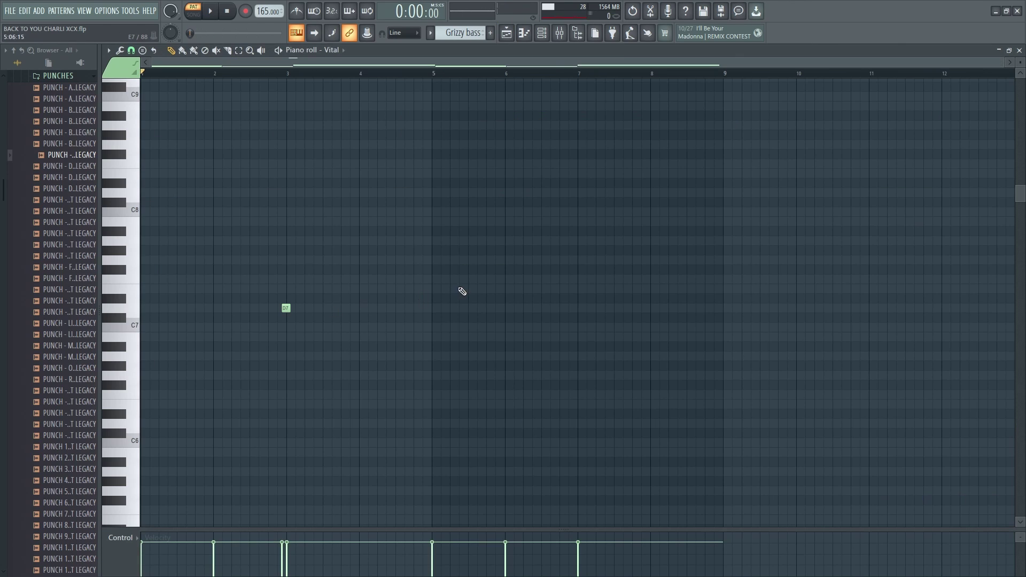
{"action": "scroll", "coordinate": [476, 321], "scroll_direction": "up", "scroll_amount": 3}
{"action": "scroll", "coordinate": [477, 320], "scroll_direction": "down", "scroll_amount": 15}
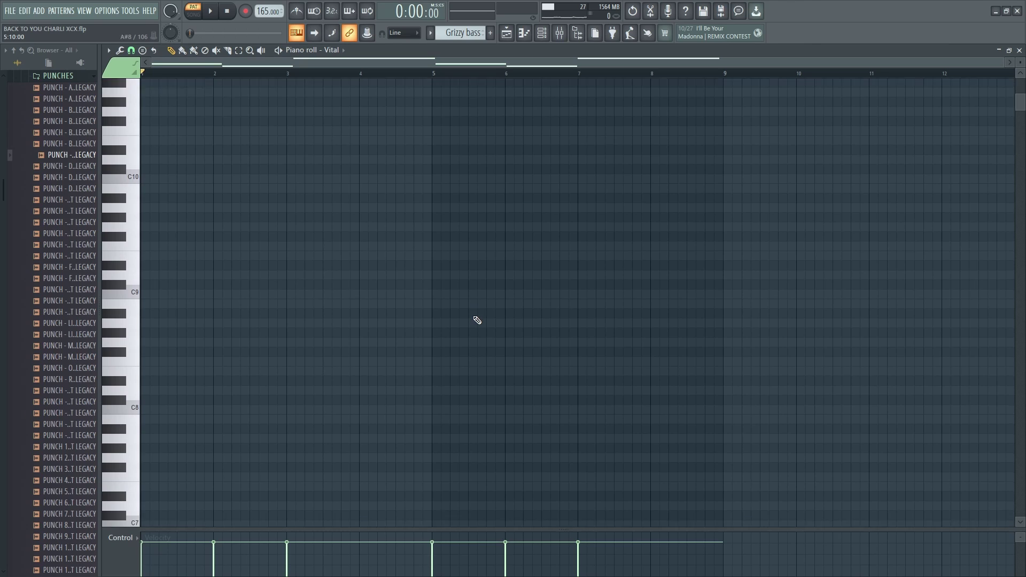
{"action": "left_click", "coordinate": [279, 50]}
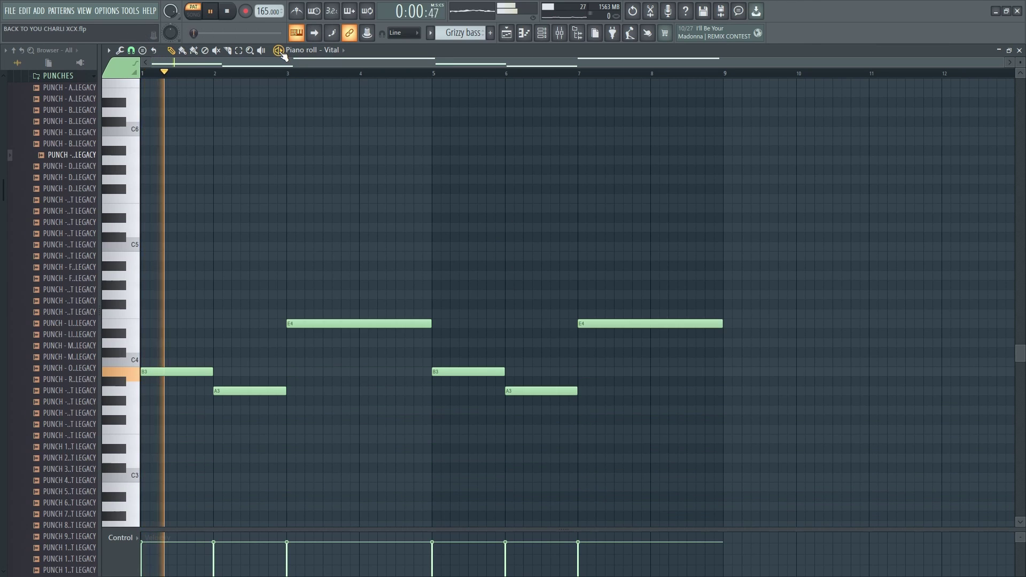
{"action": "left_click", "coordinate": [559, 32]}
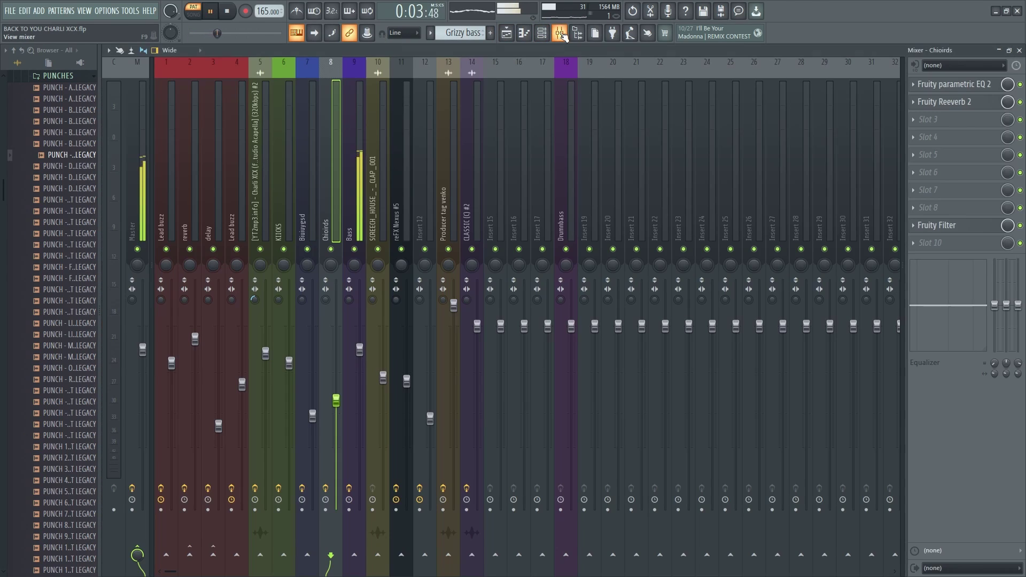
{"action": "left_click", "coordinate": [358, 173]}
{"action": "key", "text": "space"}
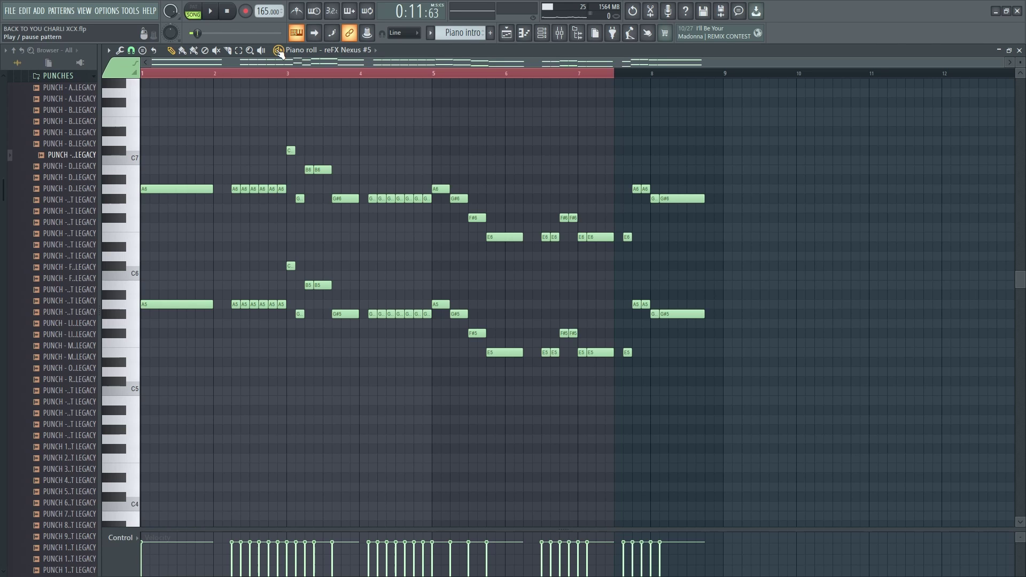
Play the Piano intro melody in the piano roll and return to the playlist
{"action": "left_click", "coordinate": [279, 51]}
{"action": "left_click", "coordinate": [507, 33]}
{"action": "key", "text": "space"}
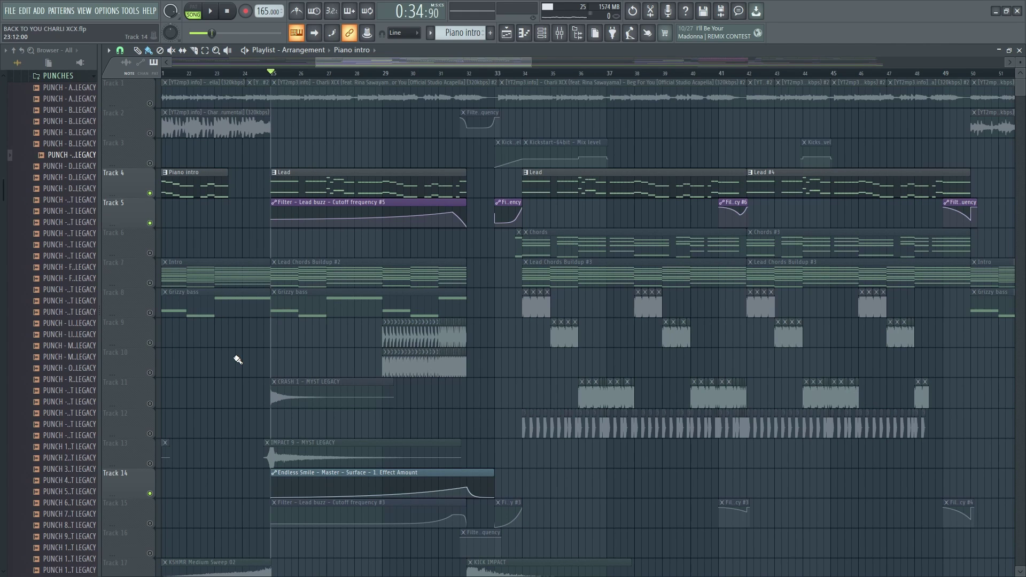
Examine the soloed lead and automation tracks in the playlist and play the buildup from bar 25
{"action": "scroll", "coordinate": [402, 238], "scroll_direction": "down", "scroll_amount": 4}
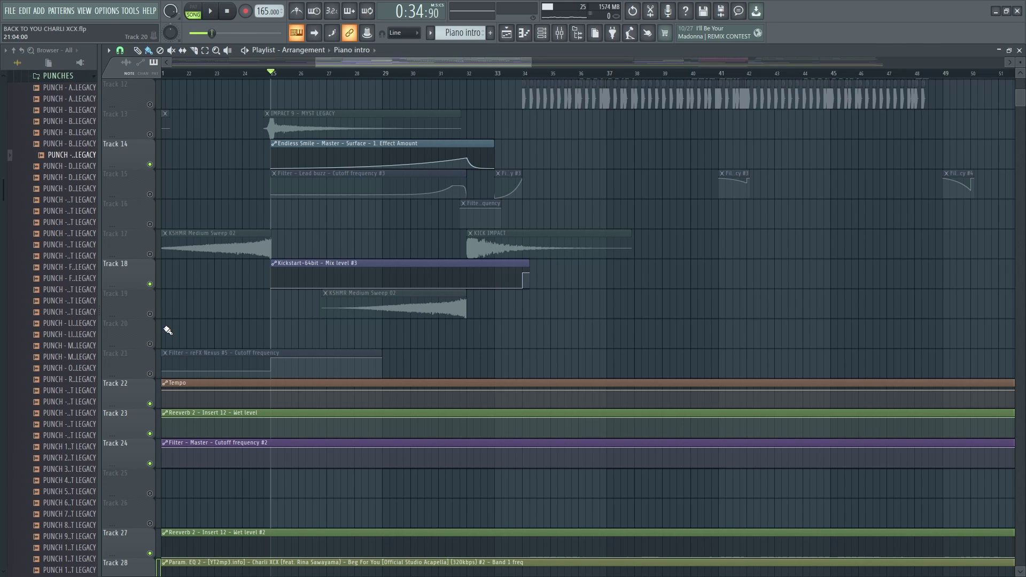
{"action": "scroll", "coordinate": [217, 279], "scroll_direction": "up", "scroll_amount": 1}
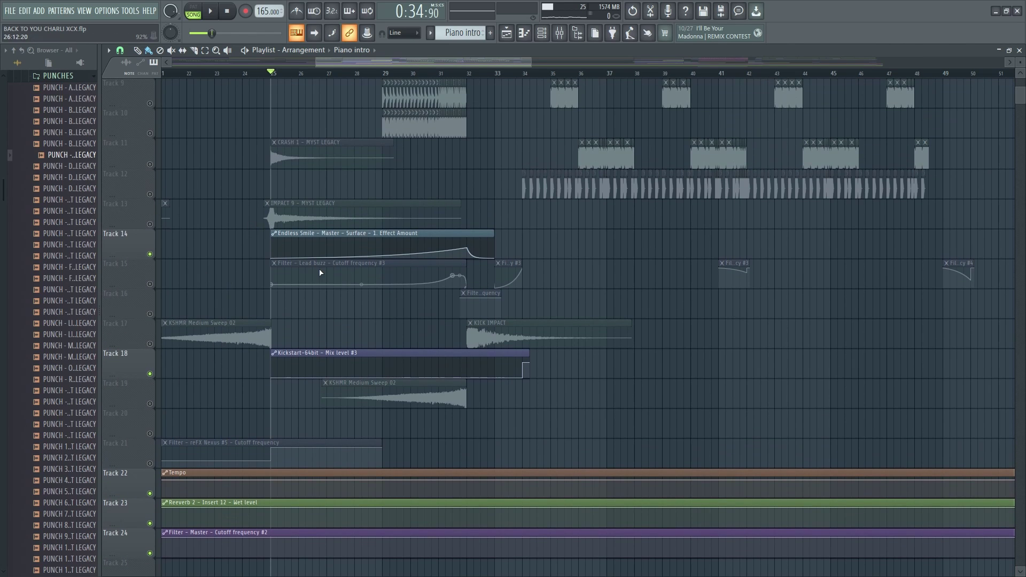
{"action": "scroll", "coordinate": [320, 273], "scroll_direction": "up", "scroll_amount": 3}
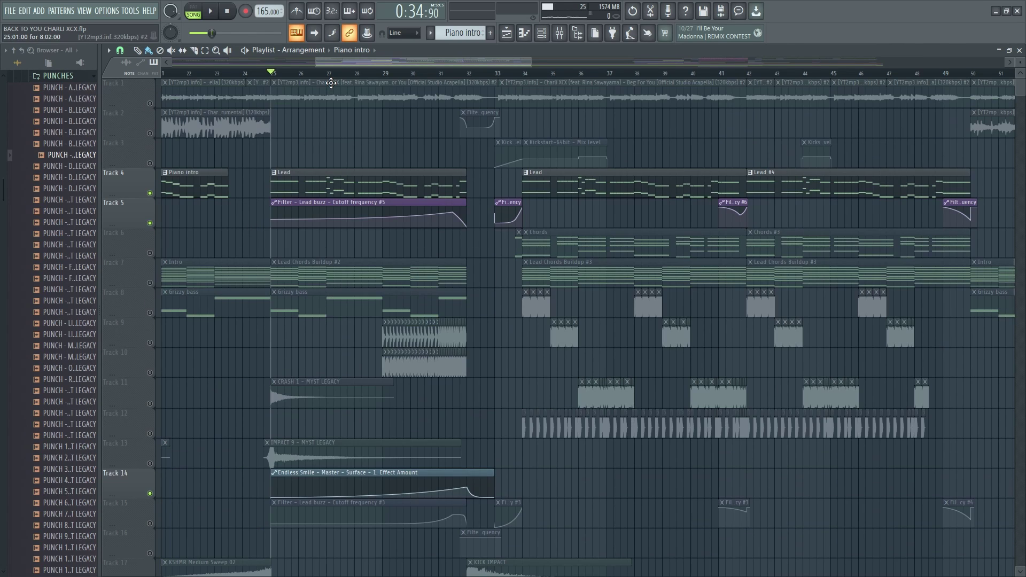
{"action": "key", "text": "space"}
{"action": "scroll", "coordinate": [236, 343], "scroll_direction": "down", "scroll_amount": 4}
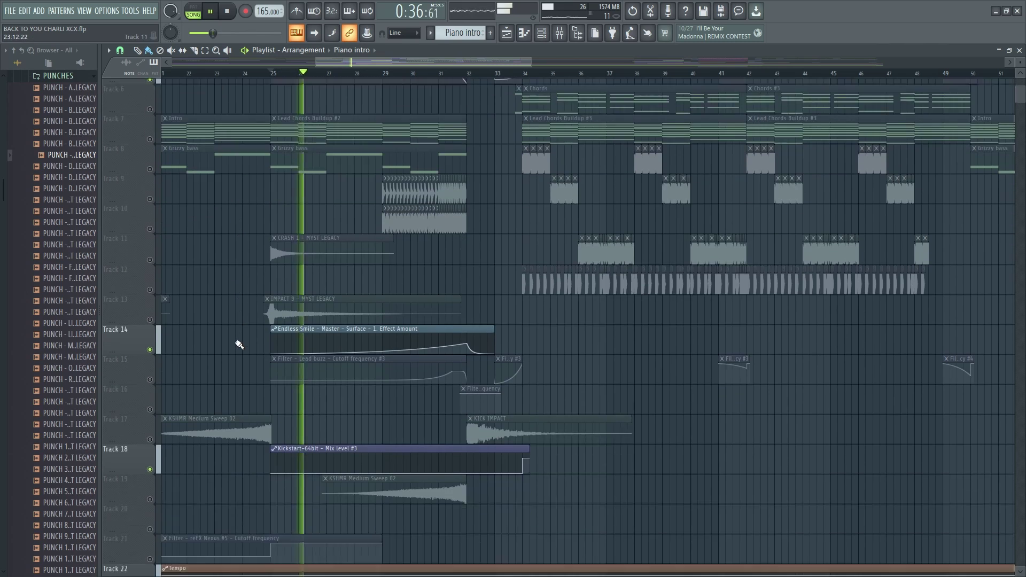
Examine the automation tracks below the soloed lead while the buildup plays, then stop playback
{"action": "scroll", "coordinate": [192, 231], "scroll_direction": "down", "scroll_amount": 3}
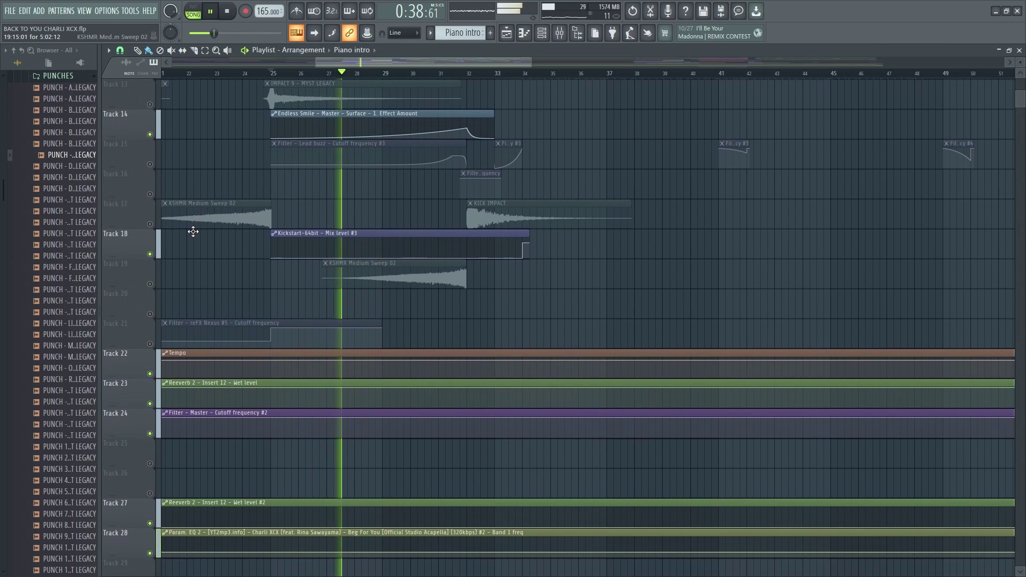
{"action": "scroll", "coordinate": [199, 258], "scroll_direction": "up", "scroll_amount": 6}
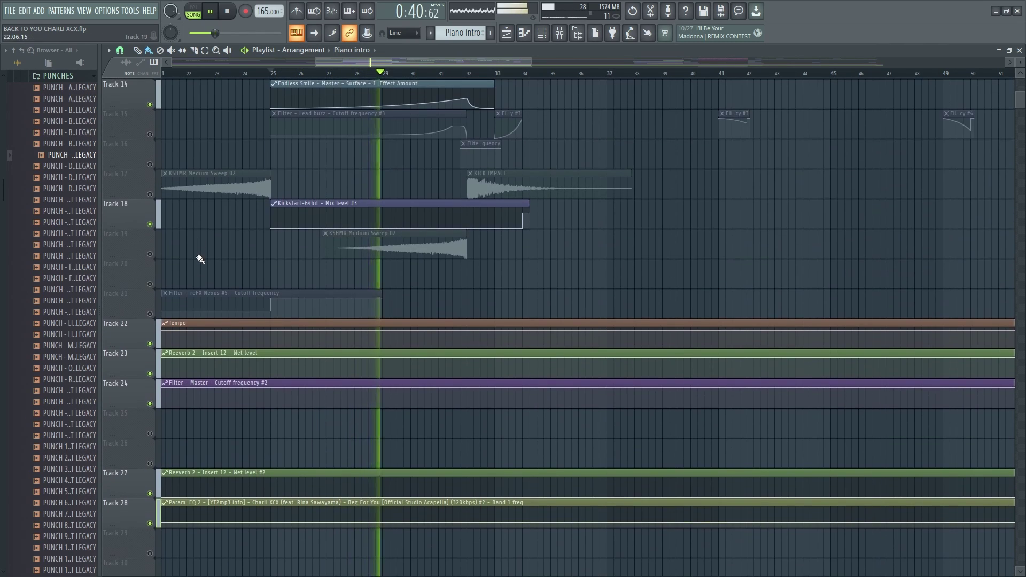
{"action": "scroll", "coordinate": [206, 319], "scroll_direction": "up", "scroll_amount": 1}
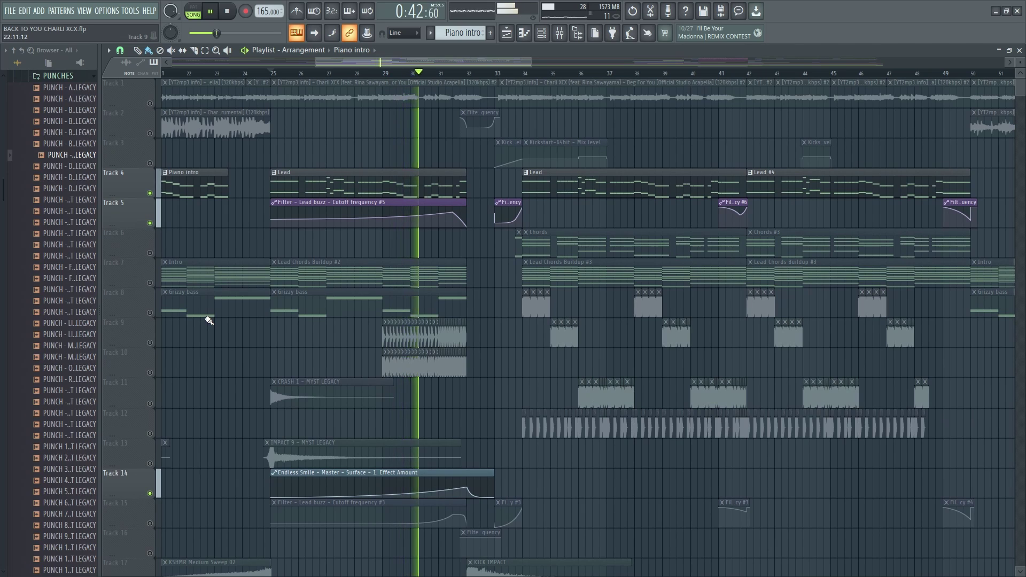
{"action": "key", "text": "space"}
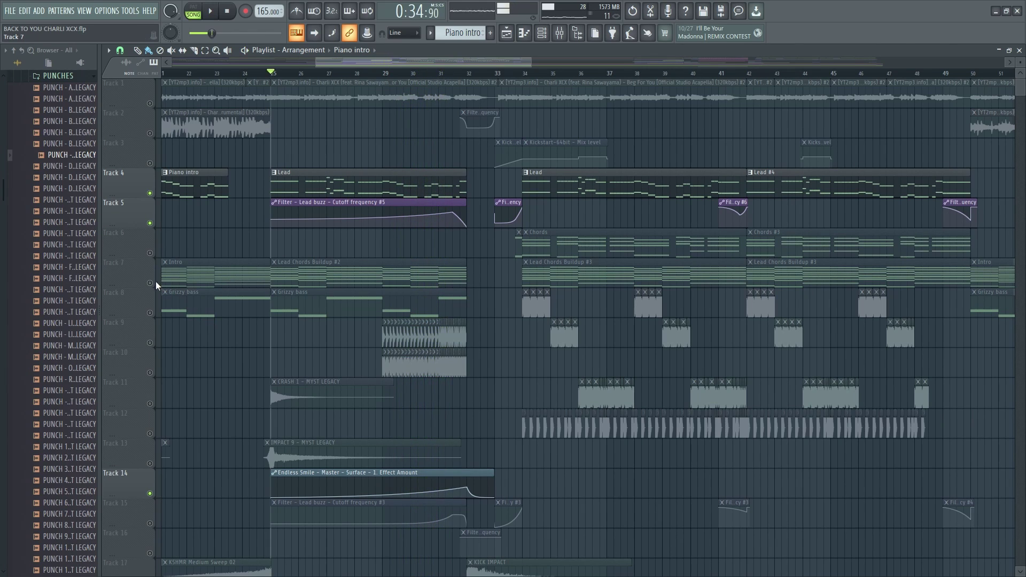
Solo the Lead Chords Buildup track with its Track 15 filter automation, solo the Grizzy bass track and play the buildup from bar 25
{"action": "right_click", "coordinate": [150, 283]}
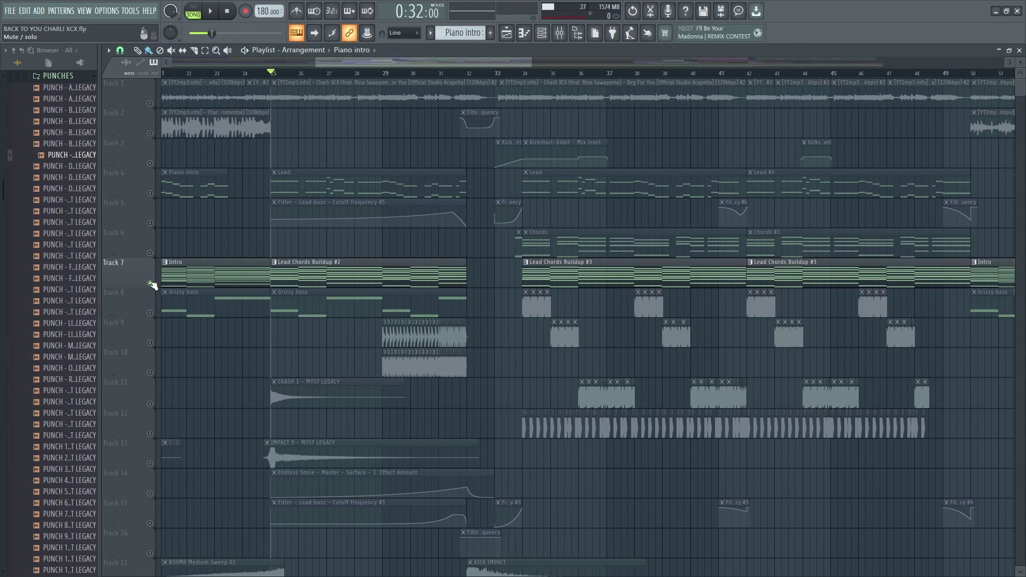
{"action": "left_click", "coordinate": [150, 523]}
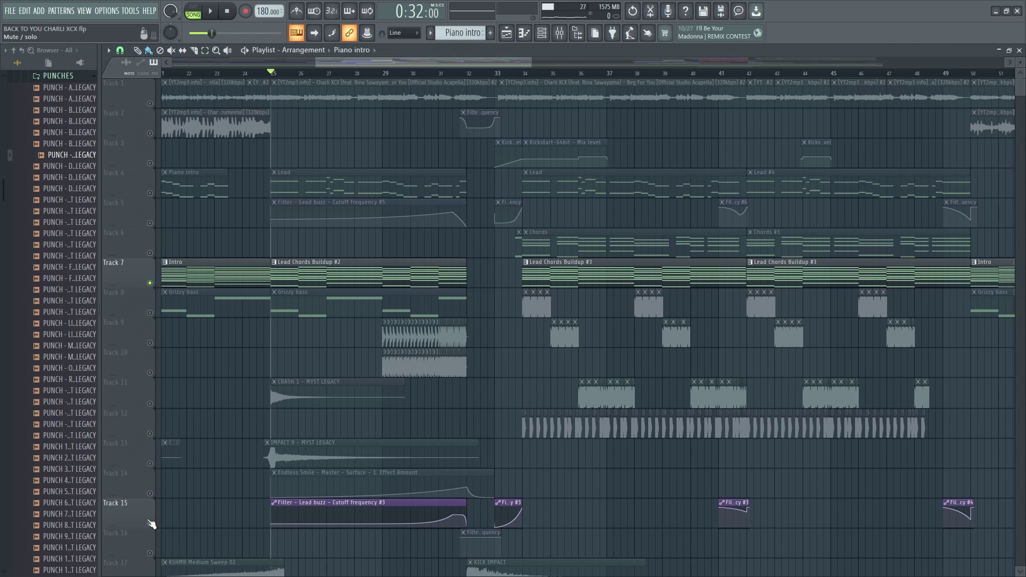
{"action": "right_click", "coordinate": [150, 313]}
{"action": "key", "text": "space"}
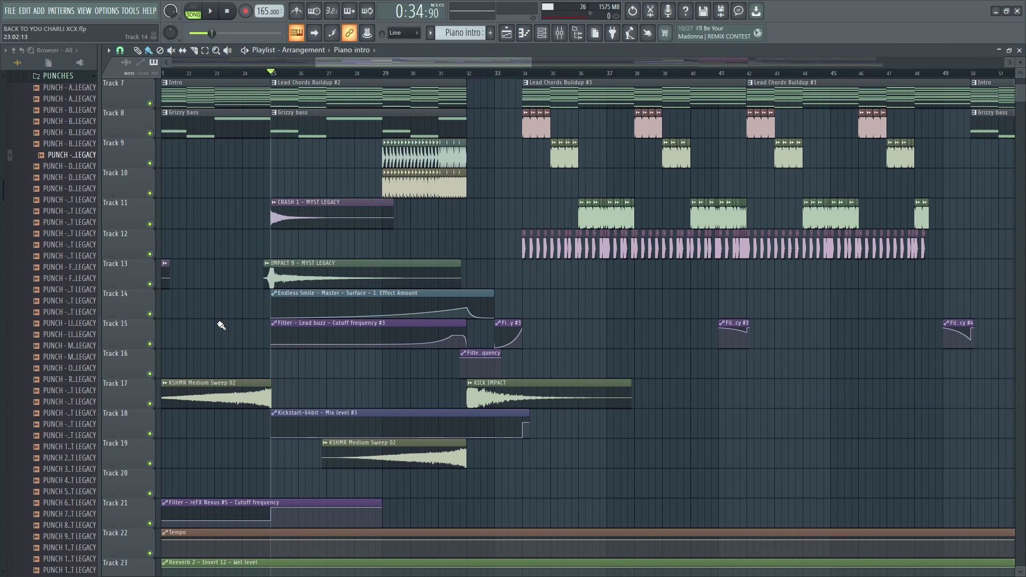
Solo the KSHMR Medium Sweep on Track 17, play it from about bar 23, and restore all tracks
{"action": "left_click", "coordinate": [221, 72]}
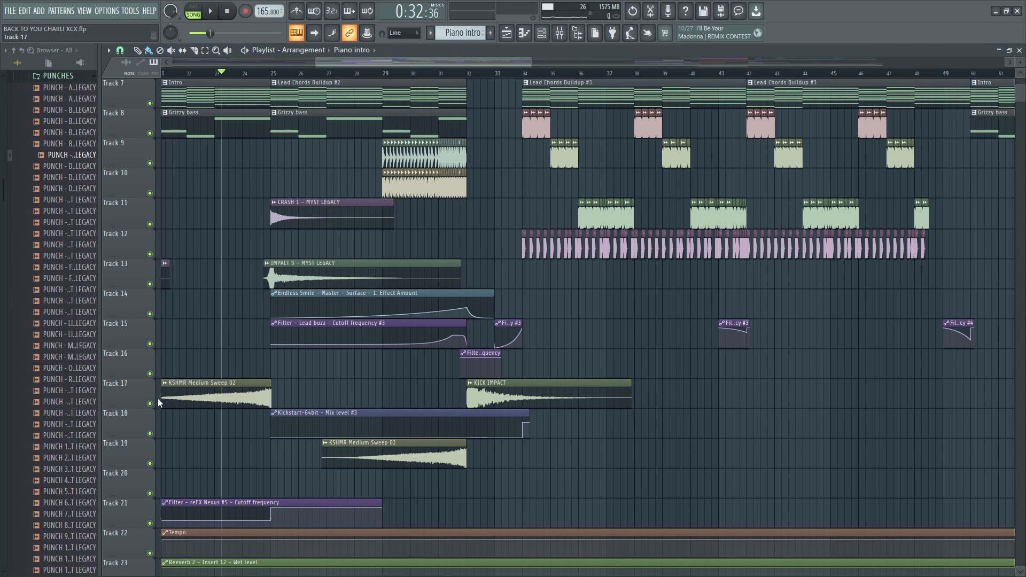
{"action": "right_click", "coordinate": [150, 404]}
{"action": "key", "text": "space"}
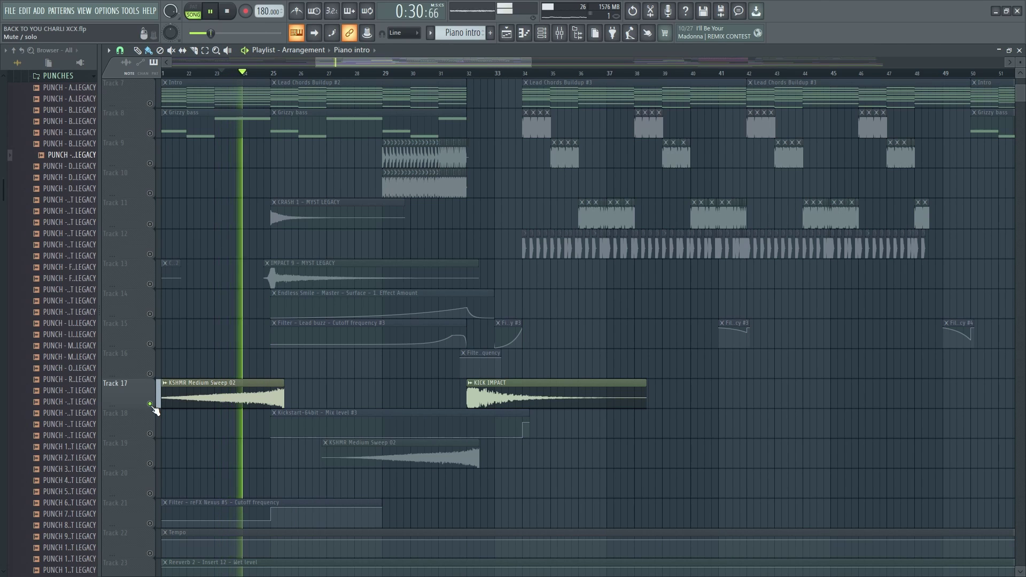
{"action": "right_click", "coordinate": [151, 403]}
{"action": "key", "text": "space"}
{"action": "scroll", "coordinate": [216, 335], "scroll_direction": "up", "scroll_amount": 4}
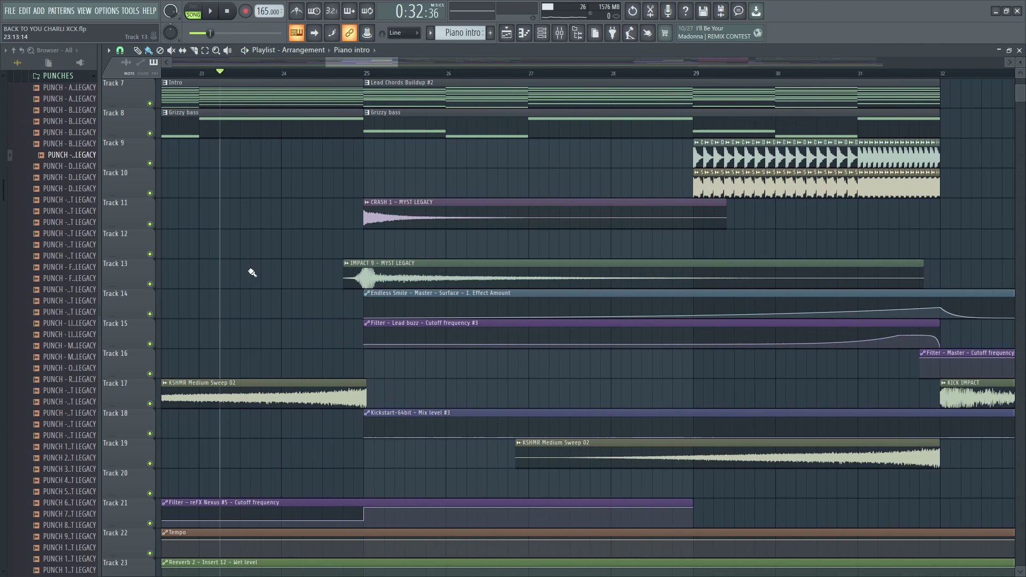
Solo the IMPACT 9 sample on Track 13 and play it from just before bar 25
{"action": "right_click", "coordinate": [151, 284]}
{"action": "left_click", "coordinate": [359, 72]}
{"action": "key", "text": "space"}
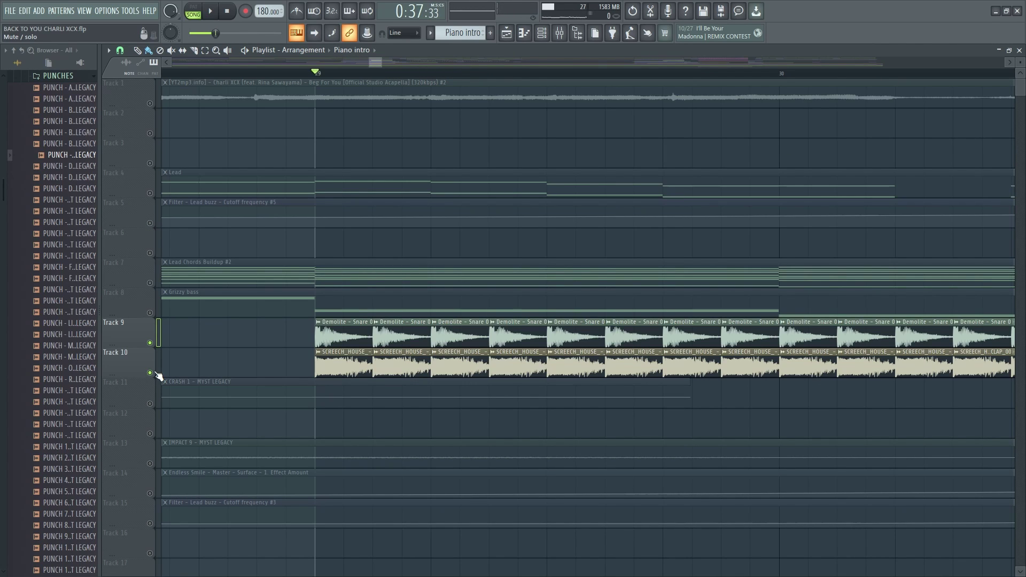
Play the soloed snare and clap tracks from bar 29 through the end of the buildup
{"action": "key", "text": "space"}
{"action": "scroll", "coordinate": [300, 229], "scroll_direction": "down", "scroll_amount": 8}
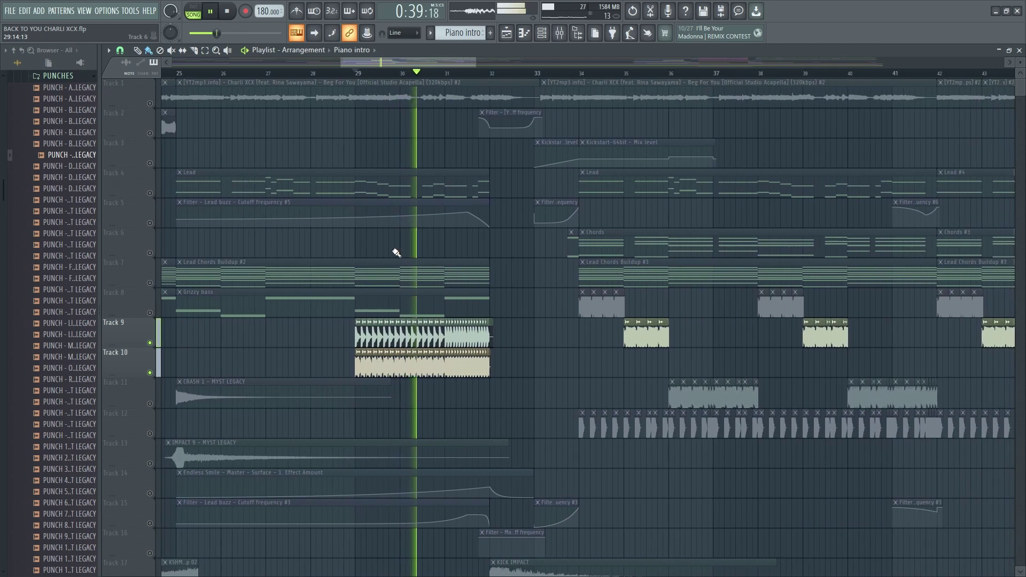
{"action": "scroll", "coordinate": [395, 254], "scroll_direction": "down", "scroll_amount": 2}
{"action": "scroll", "coordinate": [470, 320], "scroll_direction": "down", "scroll_amount": 2}
{"action": "scroll", "coordinate": [484, 312], "scroll_direction": "down", "scroll_amount": 2}
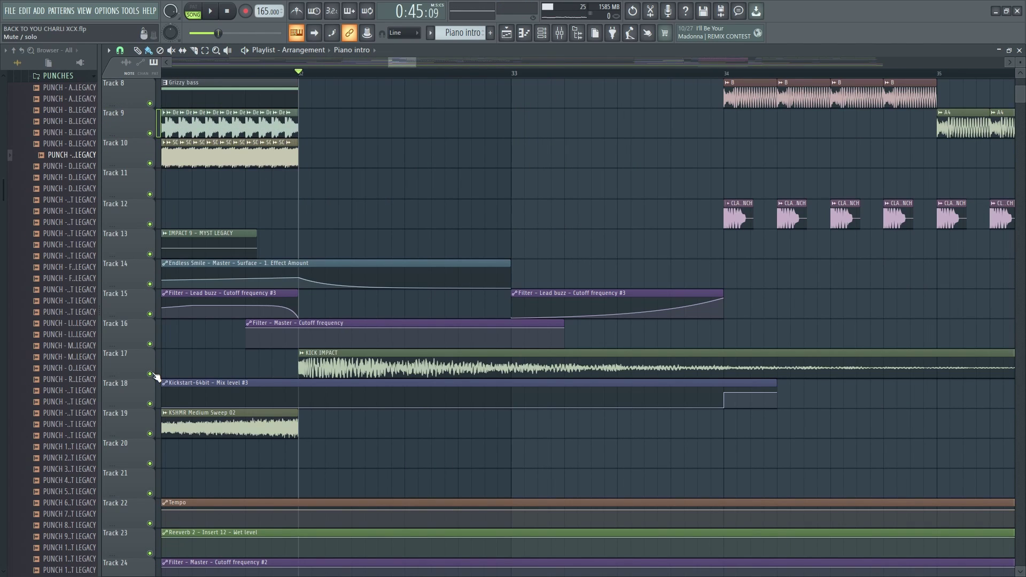
Play the full buildup from bar 25 with all tracks active and follow the arrangement to the drop
{"action": "scroll", "coordinate": [323, 279], "scroll_direction": "down", "scroll_amount": 4}
{"action": "scroll", "coordinate": [373, 201], "scroll_direction": "up", "scroll_amount": 3}
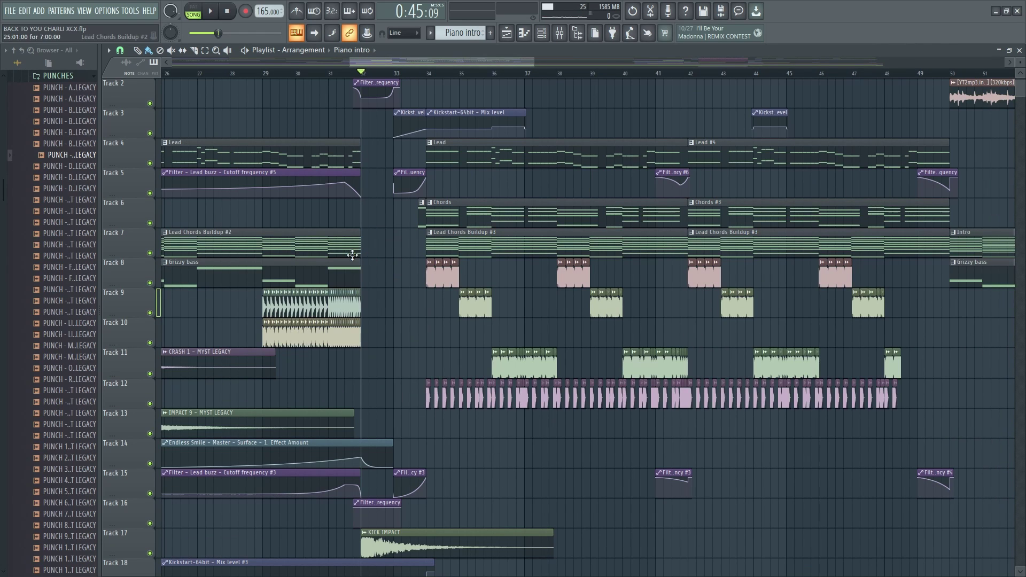
{"action": "scroll", "coordinate": [374, 241], "scroll_direction": "down", "scroll_amount": 2}
{"action": "left_click_drag", "start_coordinate": [336, 79], "coordinate": [230, 79]}
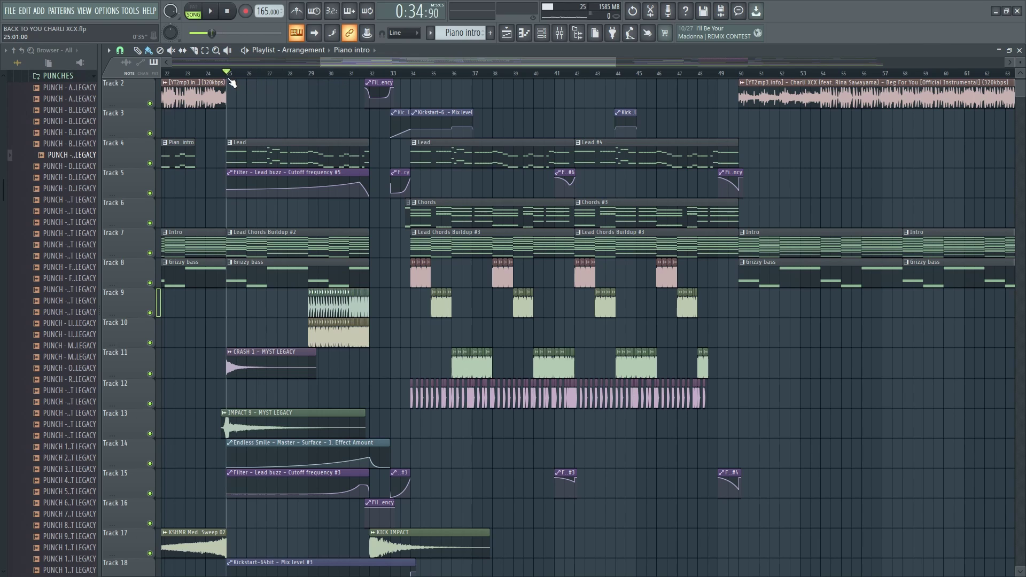
{"action": "key", "text": "space"}
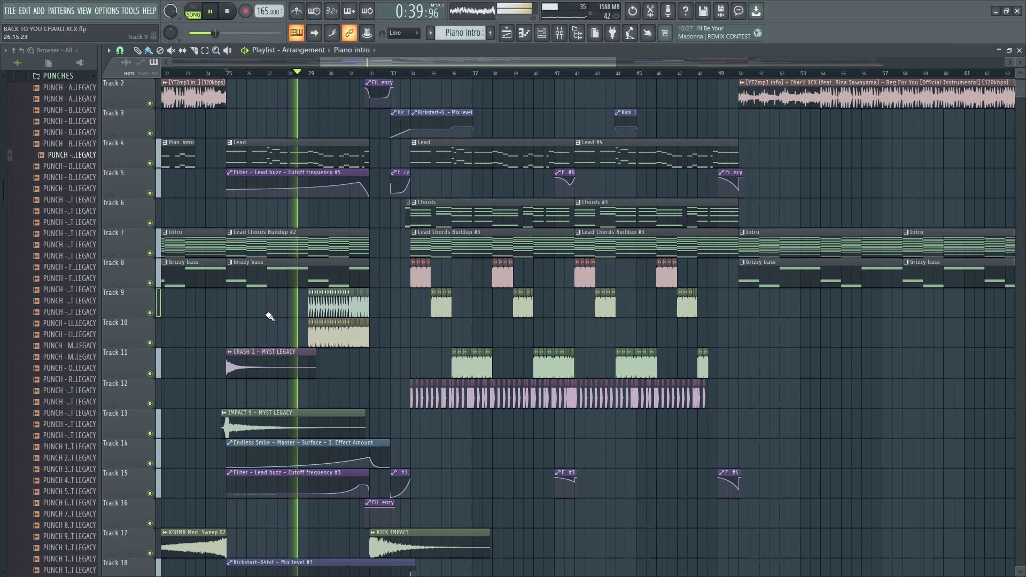
{"action": "scroll", "coordinate": [267, 316], "scroll_direction": "up", "scroll_amount": 3}
{"action": "scroll", "coordinate": [263, 316], "scroll_direction": "up", "scroll_amount": 2}
{"action": "scroll", "coordinate": [263, 316], "scroll_direction": "down", "scroll_amount": 6}
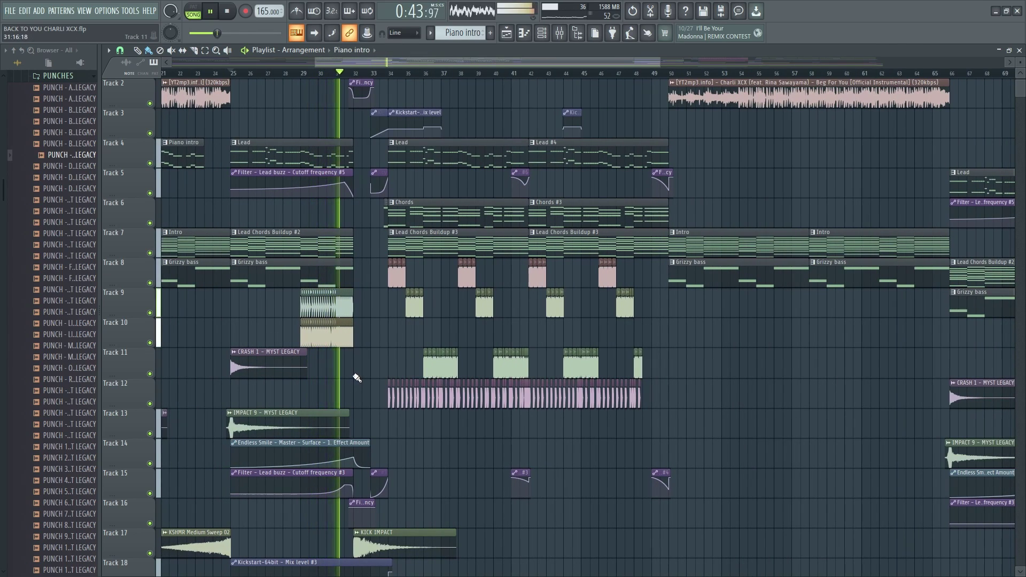
{"action": "scroll", "coordinate": [355, 377], "scroll_direction": "down", "scroll_amount": 3}
{"action": "scroll", "coordinate": [358, 376], "scroll_direction": "up", "scroll_amount": 4}
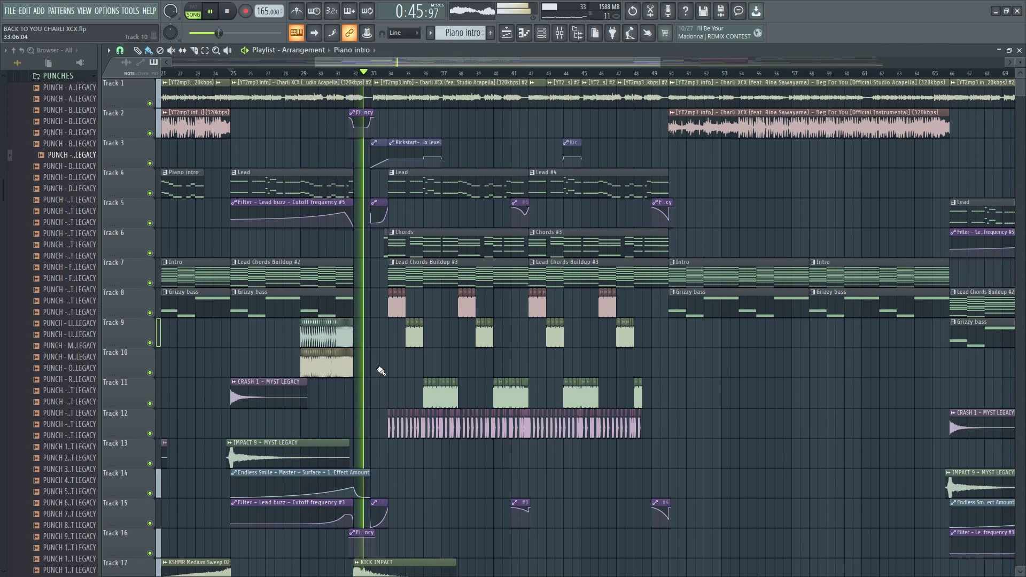
{"action": "scroll", "coordinate": [387, 368], "scroll_direction": "up", "scroll_amount": 3}
{"action": "scroll", "coordinate": [394, 370], "scroll_direction": "up", "scroll_amount": 3}
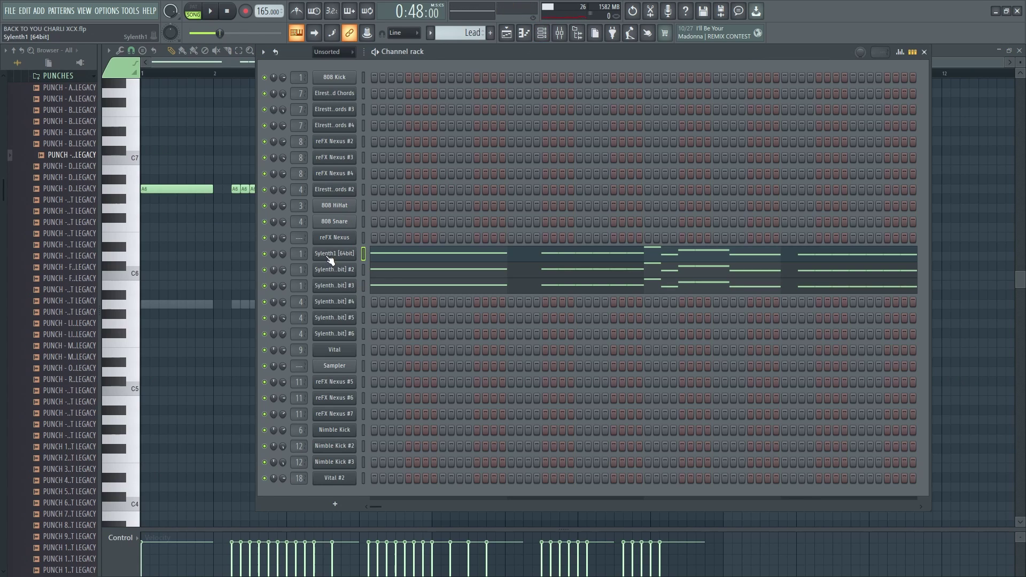
Inspect the Fruity parametric EQ 2, CamelCrusher, OTT, Ozone Imager 2 and Kickstart effects on the first Lead buzz mixer track
{"action": "key", "text": "F9"}
{"action": "left_click", "coordinate": [172, 169]}
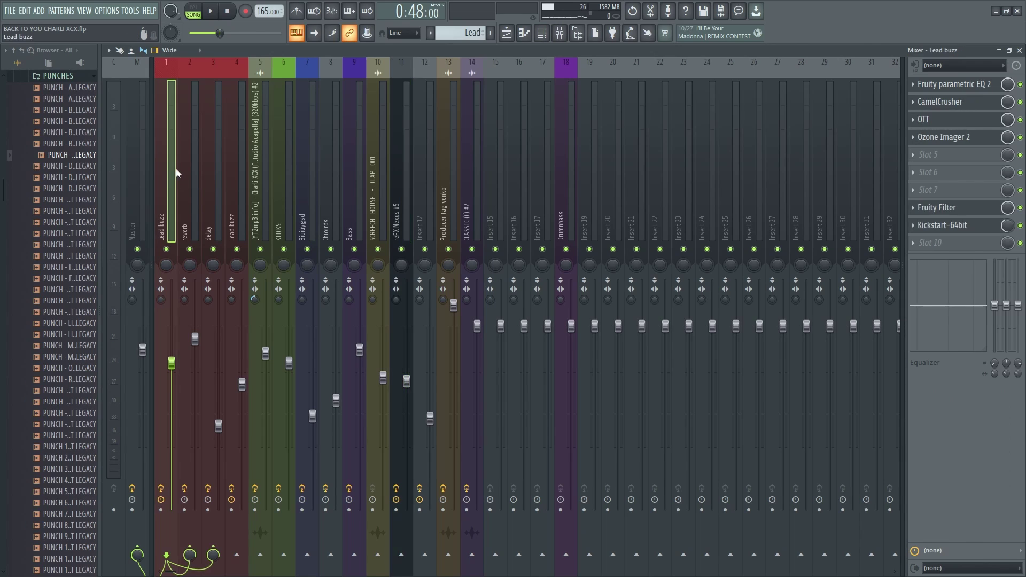
{"action": "left_click", "coordinate": [943, 86]}
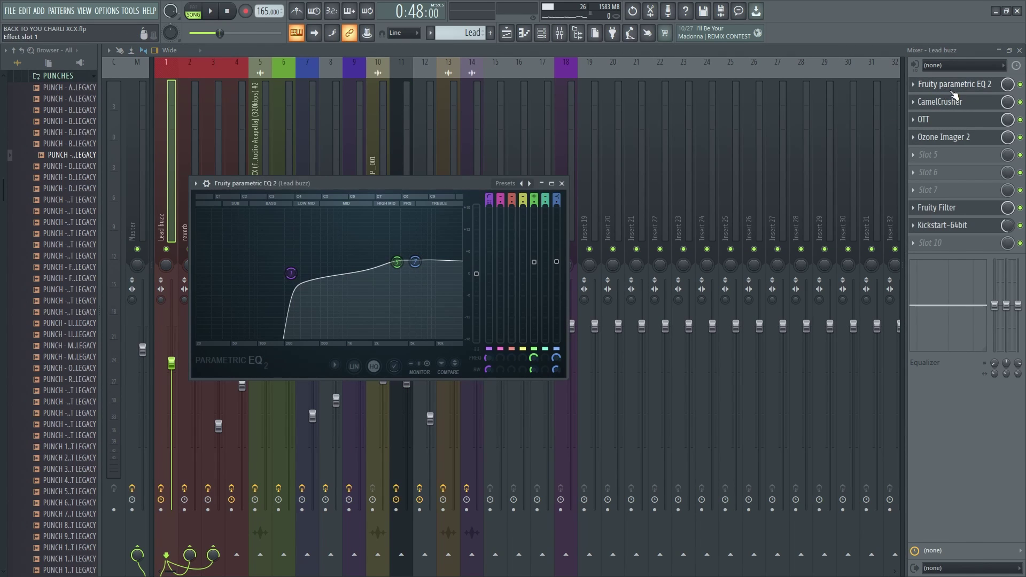
{"action": "left_click", "coordinate": [954, 101]}
{"action": "left_click", "coordinate": [946, 126]}
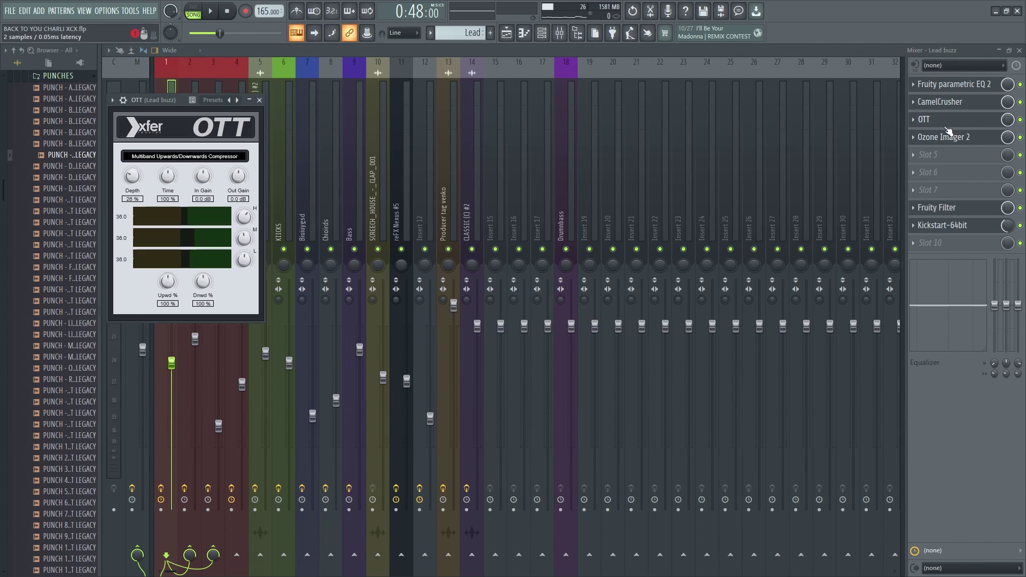
{"action": "left_click", "coordinate": [956, 143]}
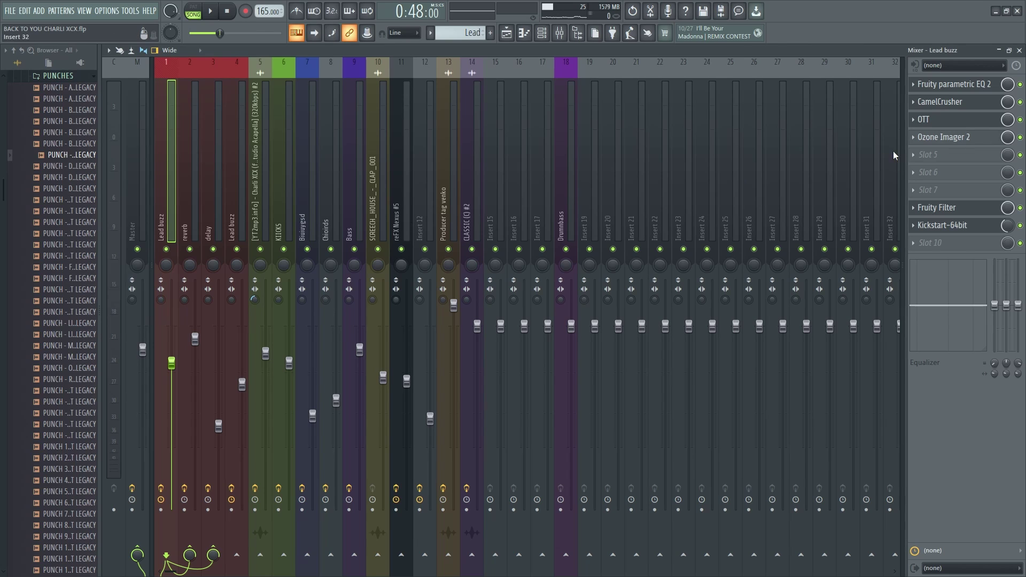
{"action": "left_click", "coordinate": [954, 225]}
{"action": "left_click", "coordinate": [935, 226]}
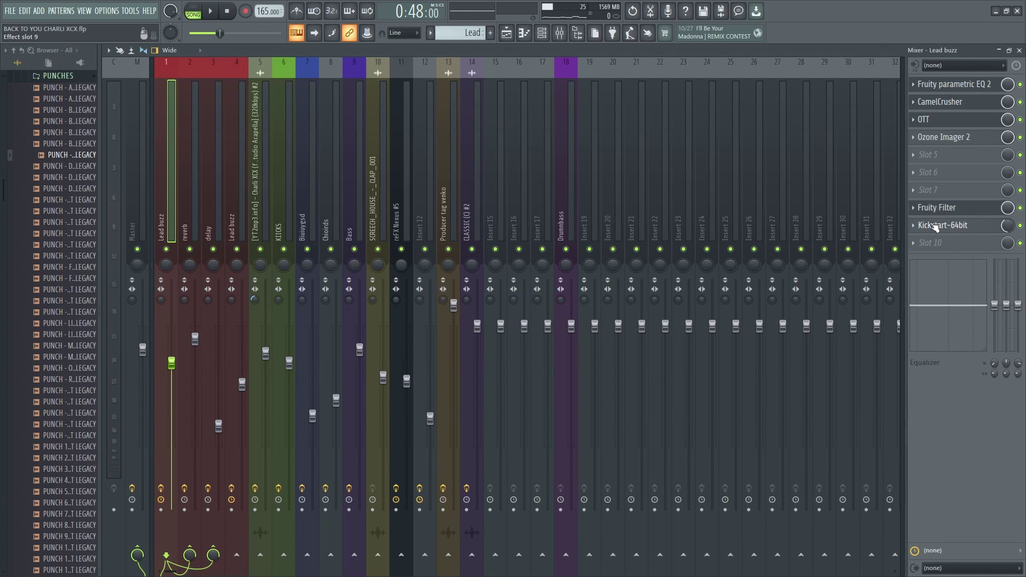
Return to the playlist, solo the CLASSIC RAW PUNCH samples on Track 12 and play them from bar 34
{"action": "left_click", "coordinate": [506, 32]}
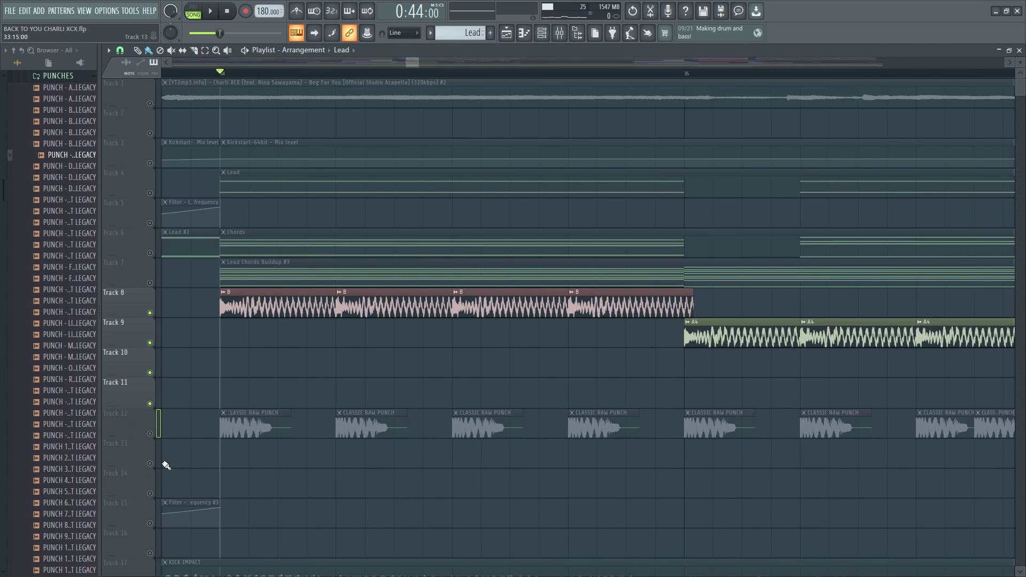
{"action": "left_click", "coordinate": [150, 434]}
{"action": "left_click", "coordinate": [149, 433], "text": "ctrl"}
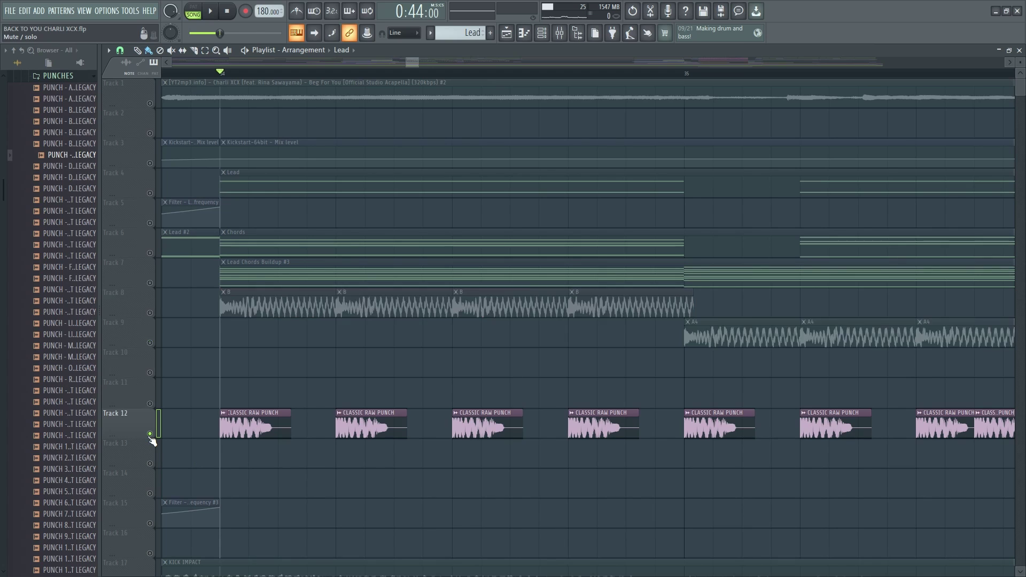
{"action": "scroll", "coordinate": [192, 454], "scroll_direction": "up", "scroll_amount": 3}
{"action": "key", "text": "space"}
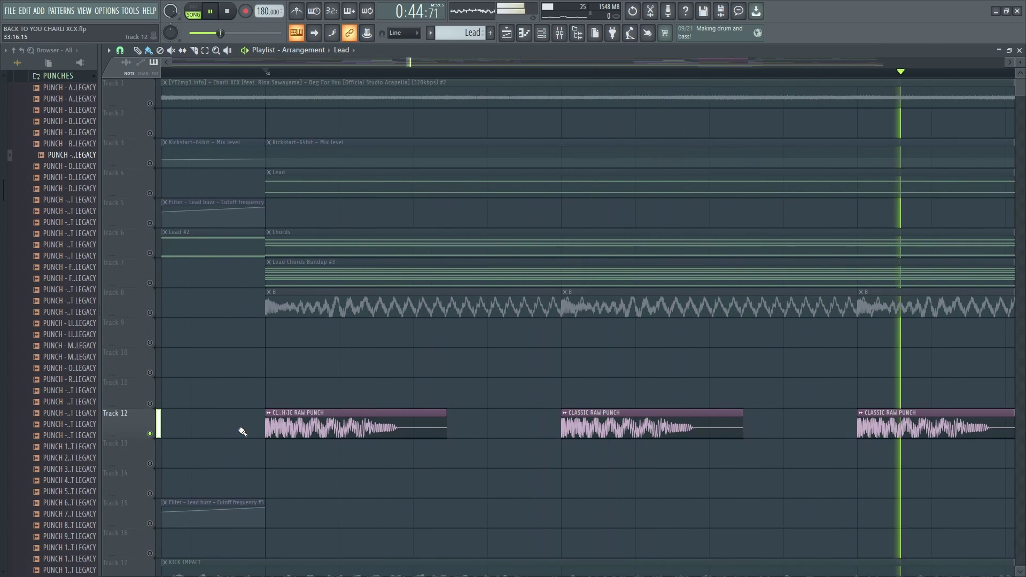
Solo the kick samples on Track 8, play them together with the Track 12 punches, and restore all tracks
{"action": "left_click", "coordinate": [149, 313], "text": "ctrl"}
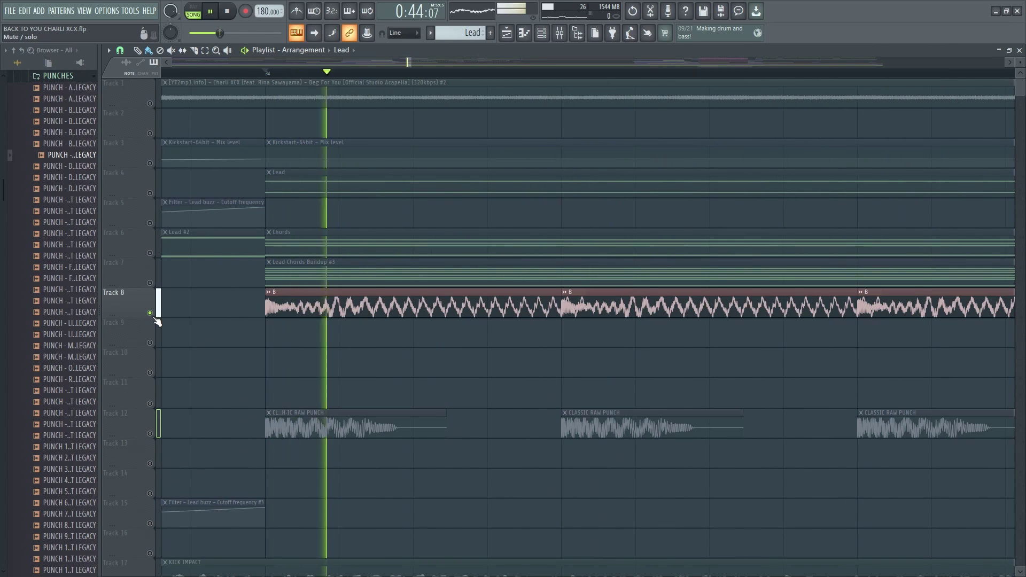
{"action": "left_click", "coordinate": [150, 434]}
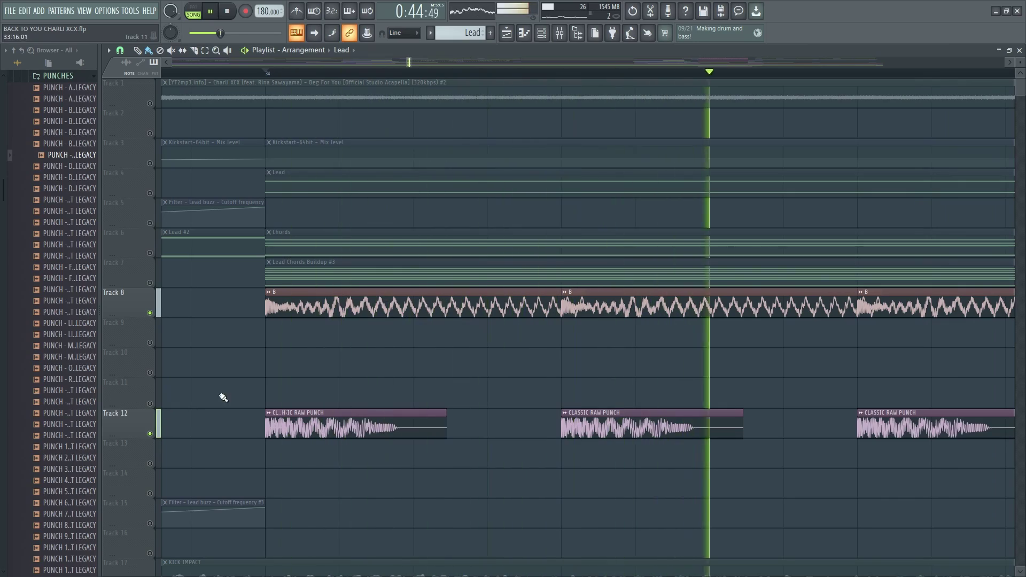
{"action": "scroll", "coordinate": [297, 367], "scroll_direction": "down", "scroll_amount": 4}
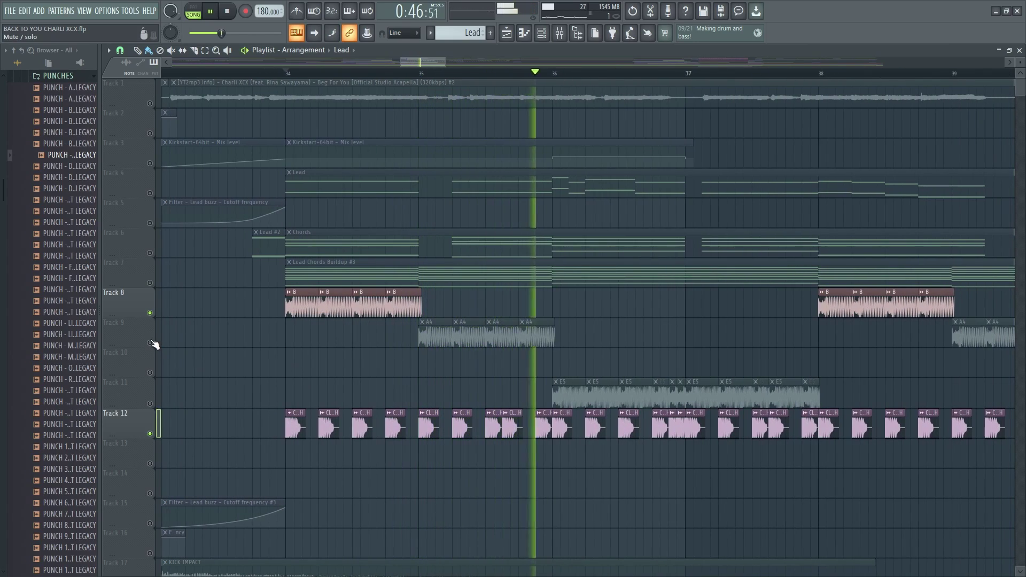
{"action": "left_click", "coordinate": [150, 312], "text": "ctrl"}
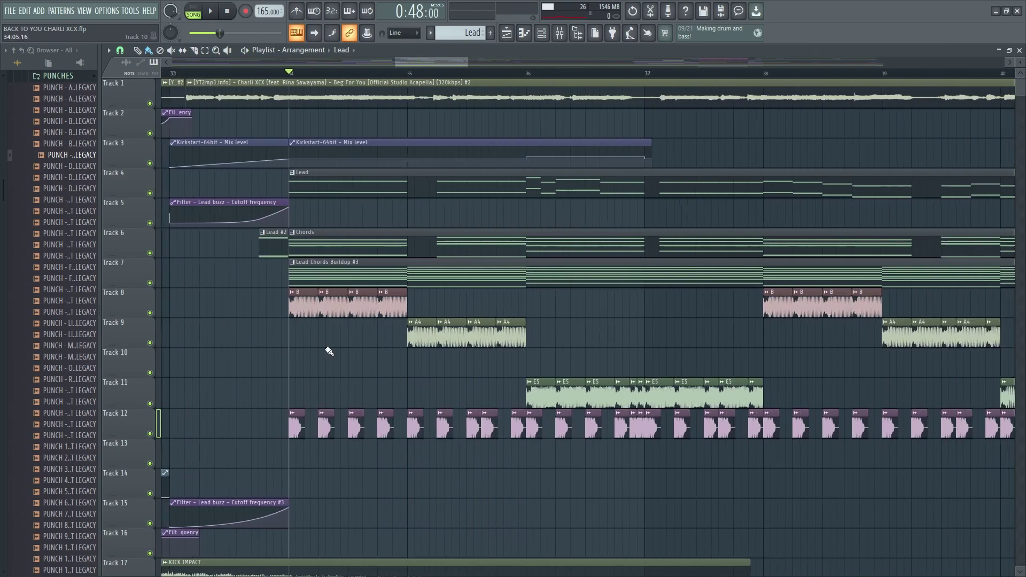
Play the complete drop with all tracks active and examine its kick, punch and automation clips across the arrangement
{"action": "scroll", "coordinate": [328, 353], "scroll_direction": "down", "scroll_amount": 2}
{"action": "scroll", "coordinate": [385, 449], "scroll_direction": "down", "scroll_amount": 7}
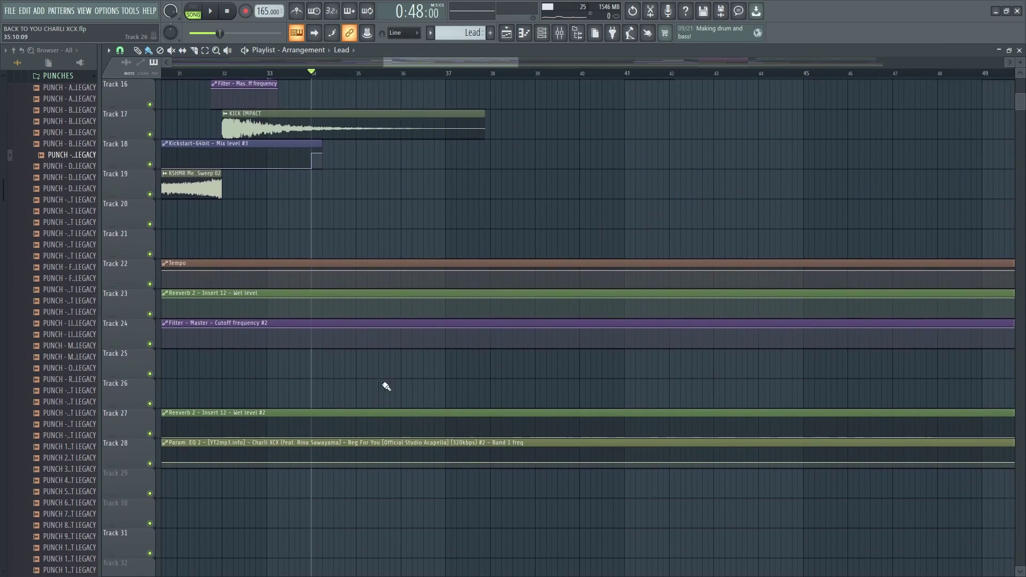
{"action": "scroll", "coordinate": [385, 386], "scroll_direction": "down", "scroll_amount": 1}
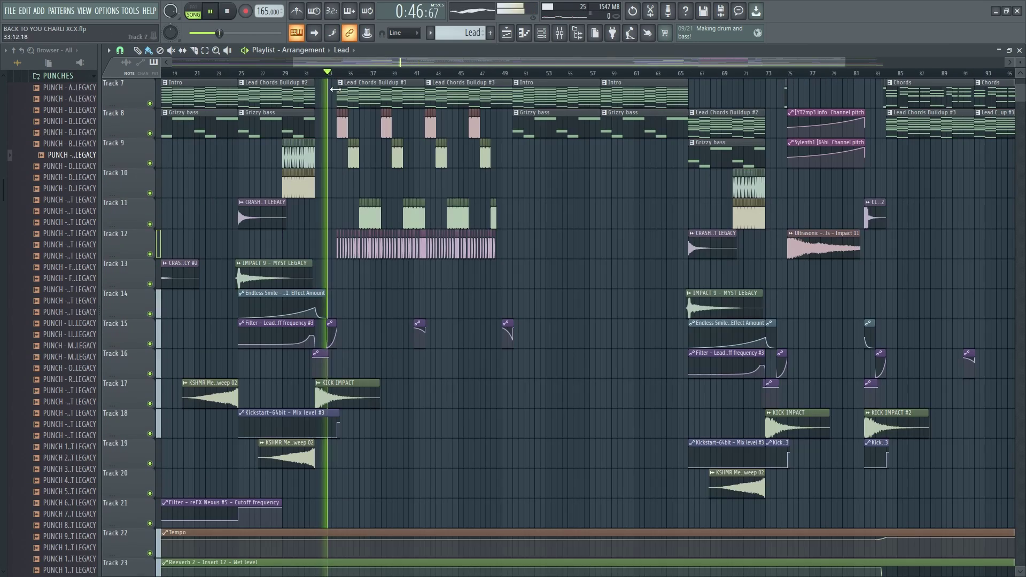
{"action": "scroll", "coordinate": [347, 286], "scroll_direction": "up", "scroll_amount": 1}
{"action": "scroll", "coordinate": [358, 291], "scroll_direction": "up", "scroll_amount": 3}
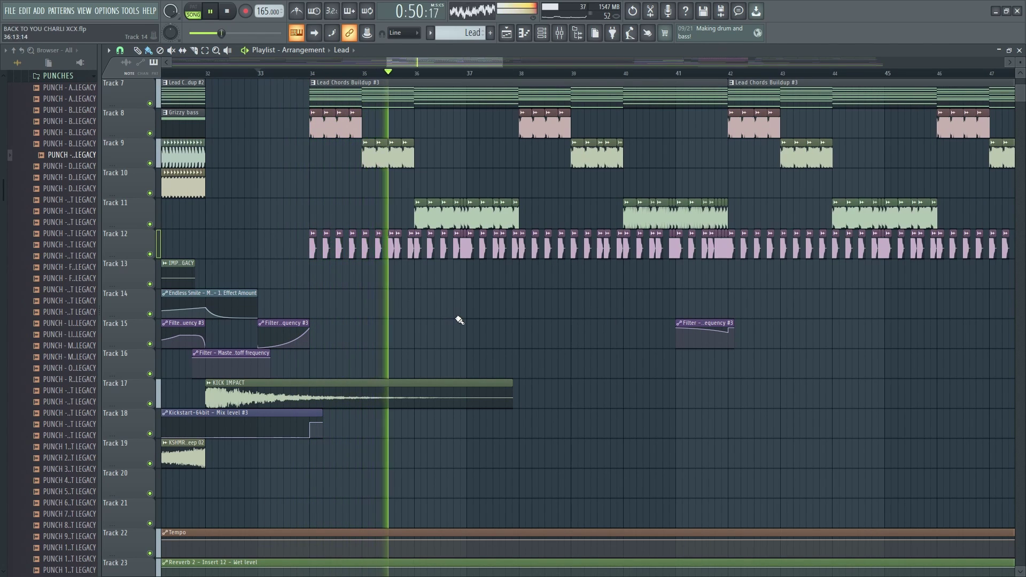
{"action": "scroll", "coordinate": [368, 316], "scroll_direction": "down", "scroll_amount": 3}
{"action": "scroll", "coordinate": [376, 298], "scroll_direction": "up", "scroll_amount": 4}
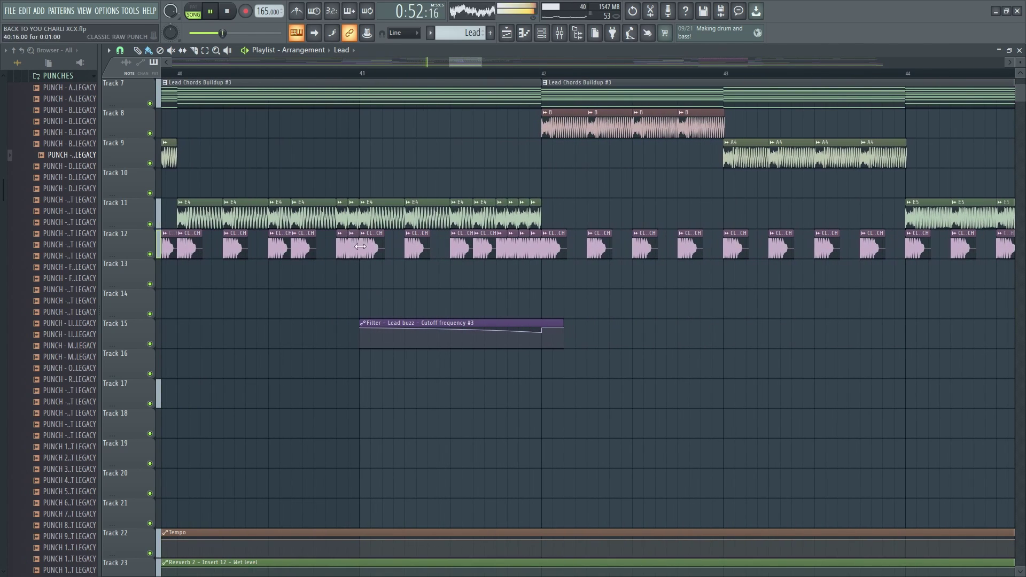
Keep the drop playing past bar 42 and examine how the lead, chords, kick and punch clips line up across the tracks
{"action": "scroll", "coordinate": [375, 299], "scroll_direction": "down", "scroll_amount": 3}
{"action": "scroll", "coordinate": [386, 296], "scroll_direction": "up", "scroll_amount": 3}
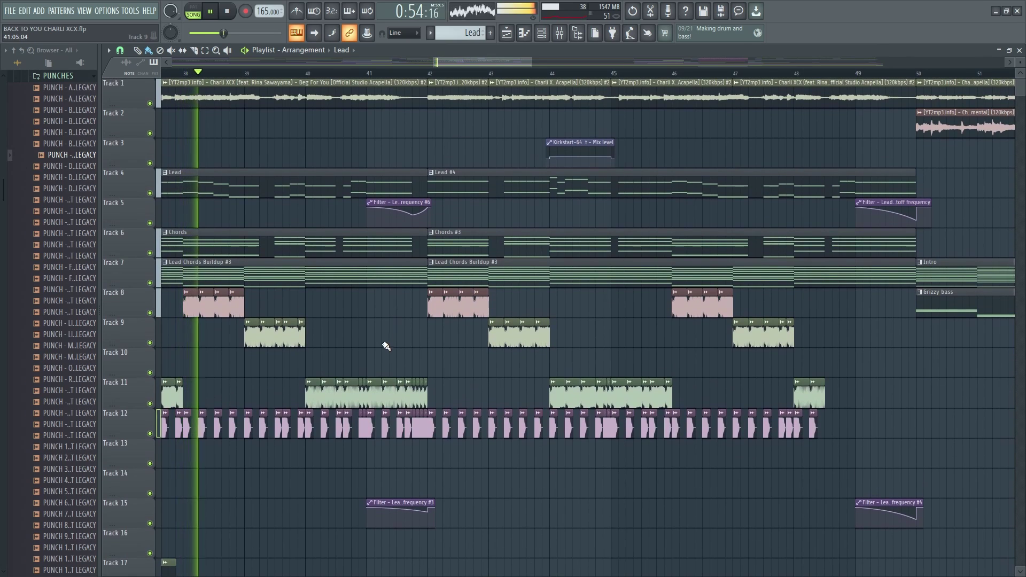
{"action": "scroll", "coordinate": [386, 344], "scroll_direction": "down", "scroll_amount": 3}
{"action": "scroll", "coordinate": [385, 344], "scroll_direction": "down", "scroll_amount": 3}
{"action": "scroll", "coordinate": [383, 344], "scroll_direction": "up", "scroll_amount": 4}
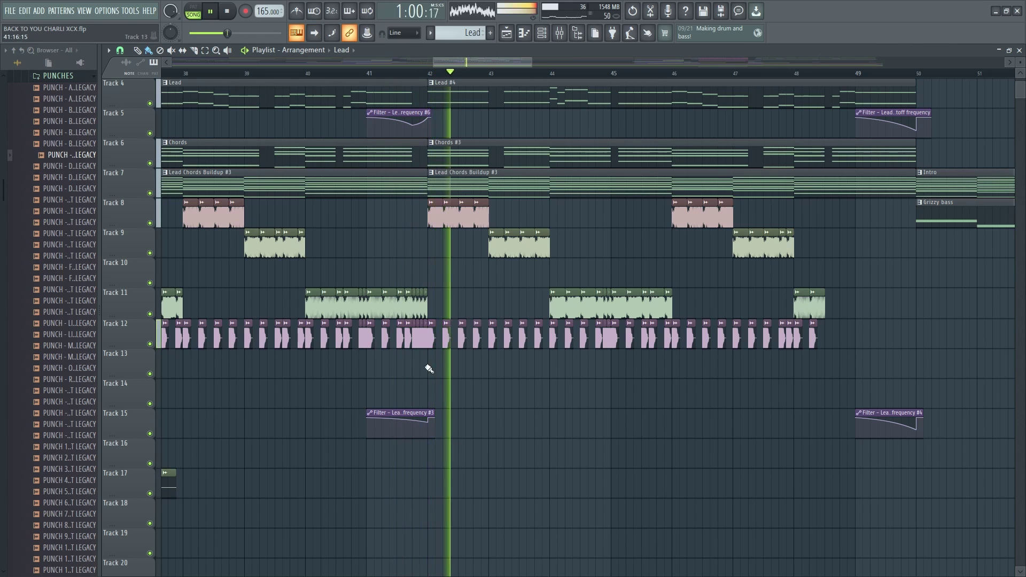
Set the playhead to bar 41, stop playback and inspect the Lead buzz cutoff frequency automation clips on Tracks 5 and 15
{"action": "left_click", "coordinate": [368, 73]}
{"action": "key", "text": "space"}
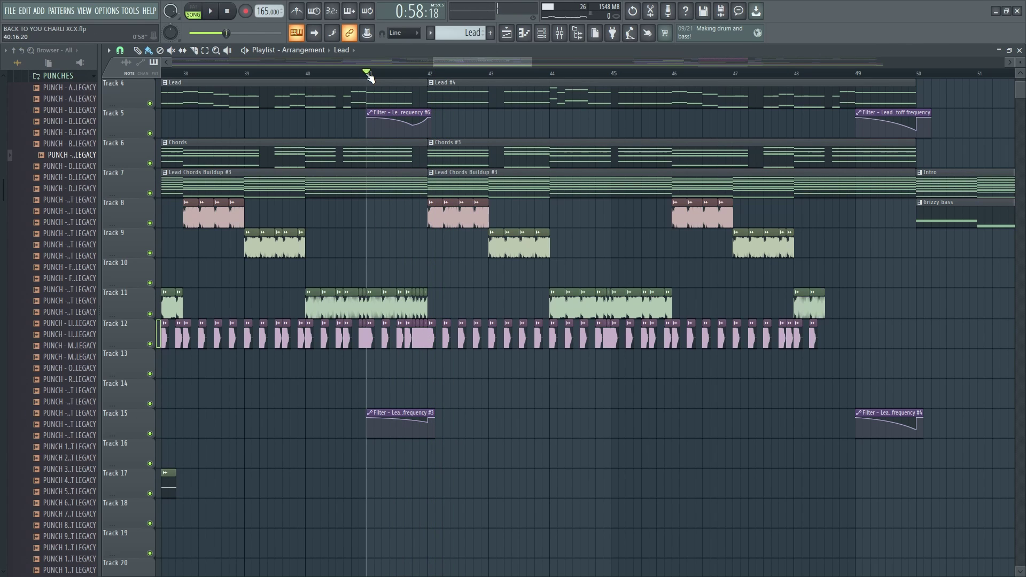
{"action": "scroll", "coordinate": [412, 265], "scroll_direction": "up", "scroll_amount": 4}
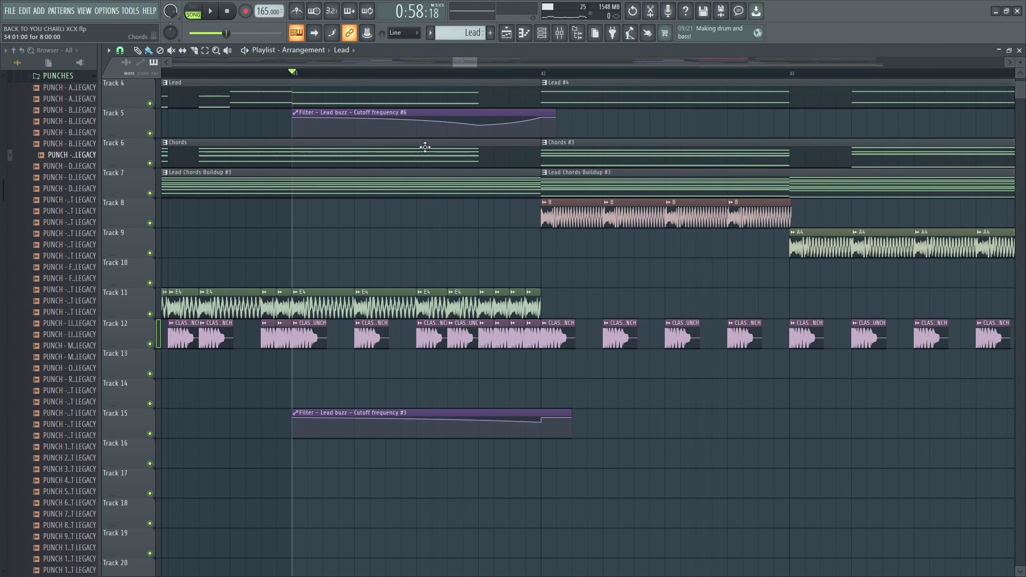
Play the end of the drop from bar 48, stop playback and bring the whole arrangement into view
{"action": "scroll", "coordinate": [431, 203], "scroll_direction": "down", "scroll_amount": 8}
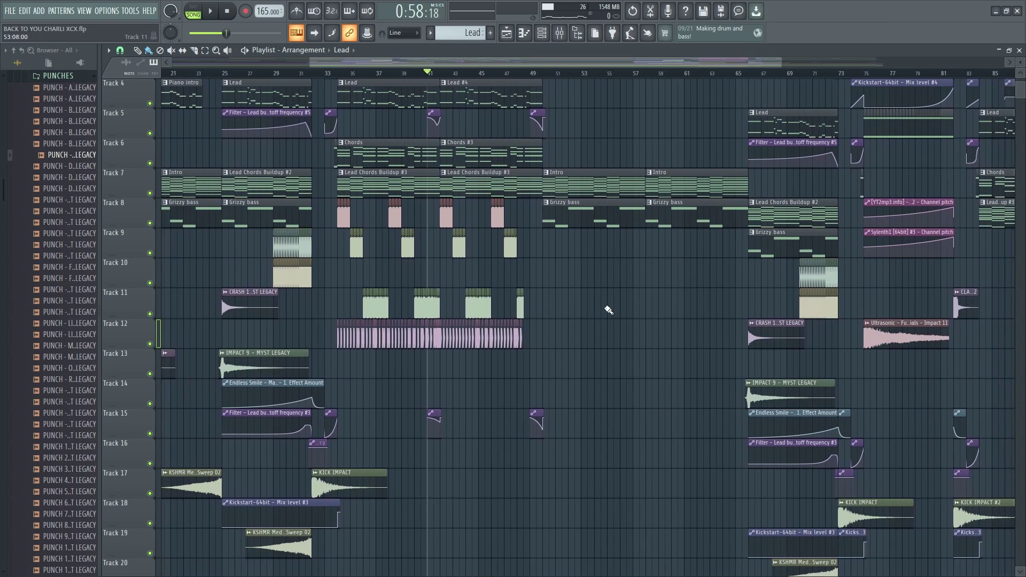
{"action": "left_click", "coordinate": [363, 73]}
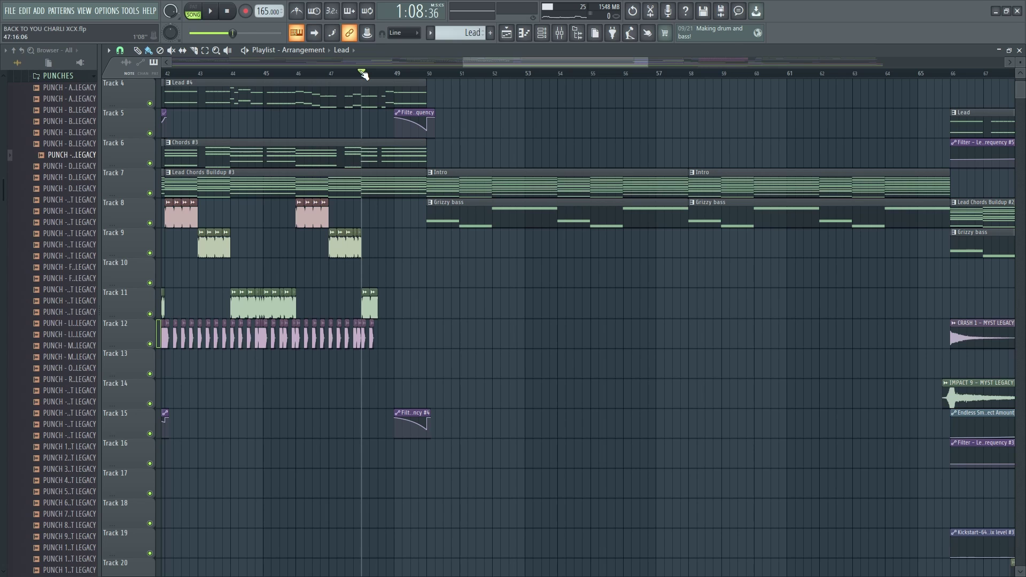
{"action": "key", "text": "space"}
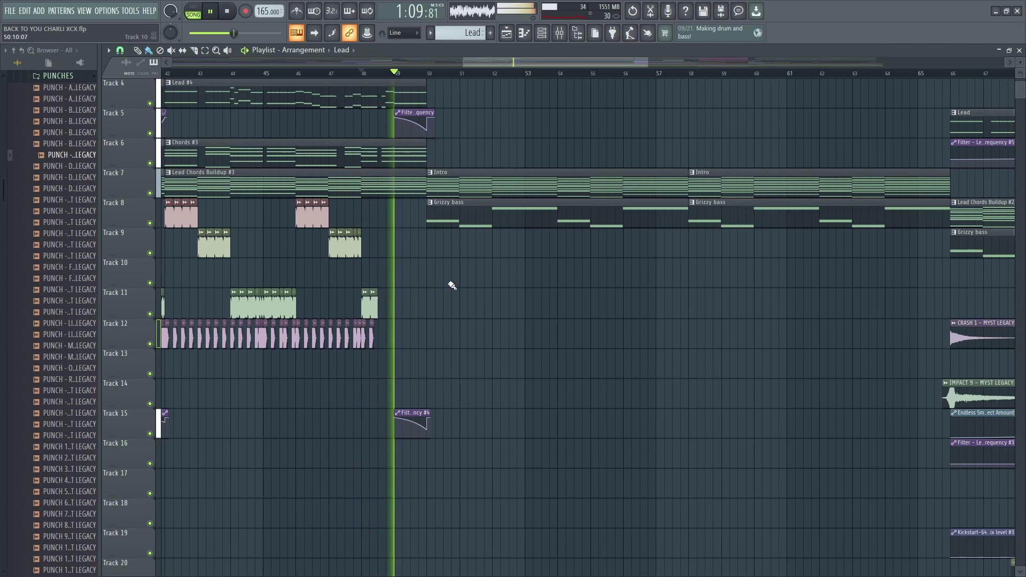
{"action": "scroll", "coordinate": [476, 318], "scroll_direction": "down", "scroll_amount": 5}
{"action": "key", "text": "space"}
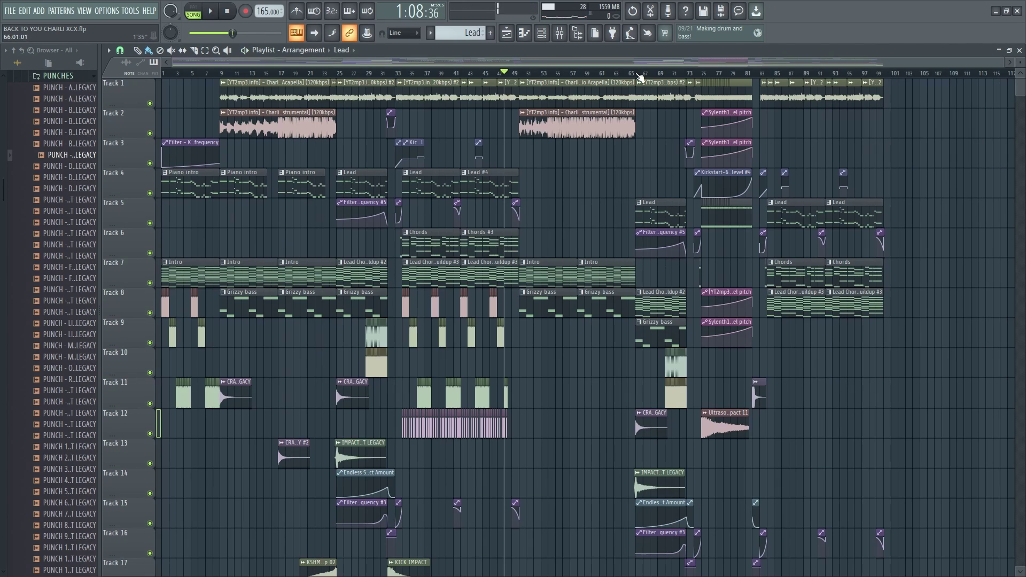